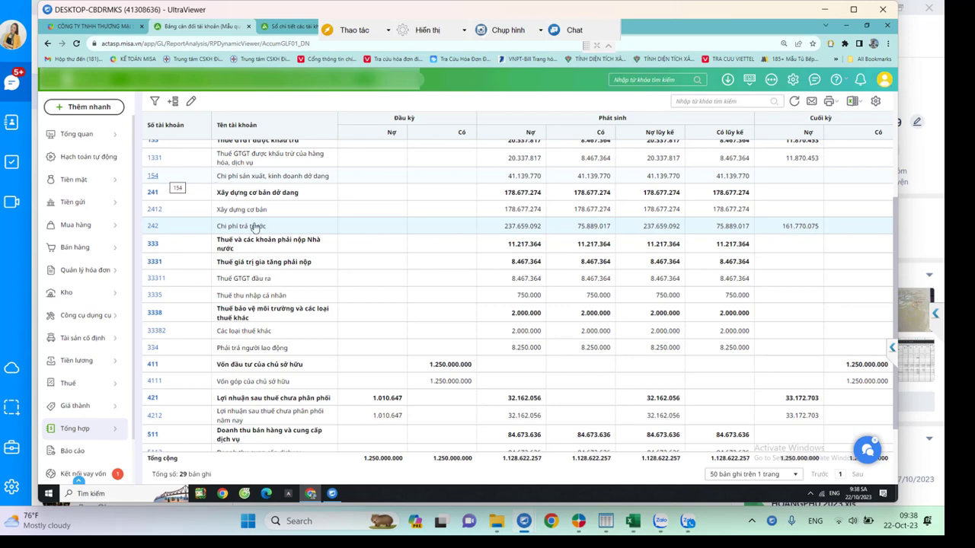
Compare the period movements of accounts 154 and 632 in the 2019 trial balance
scroll(244, 215, down, 3)
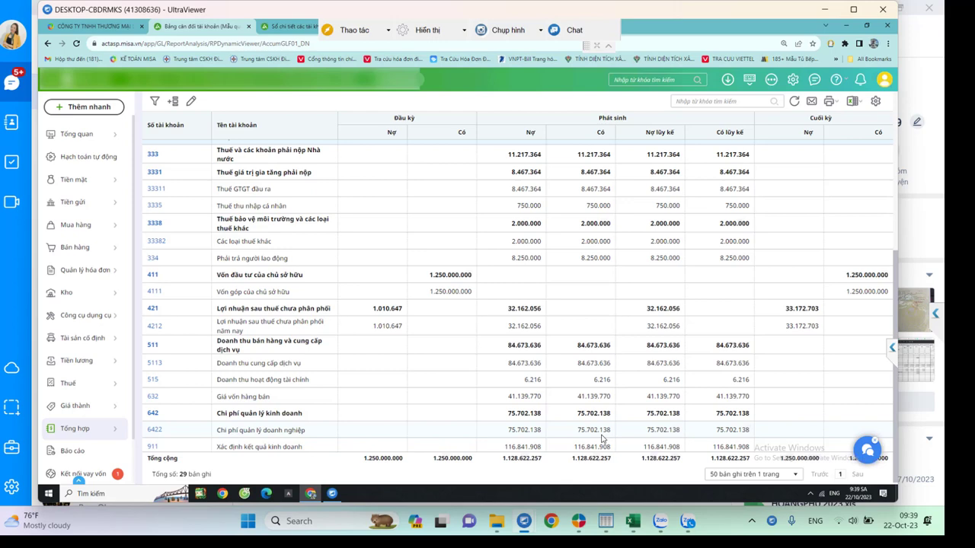
scroll(190, 267, up, 3)
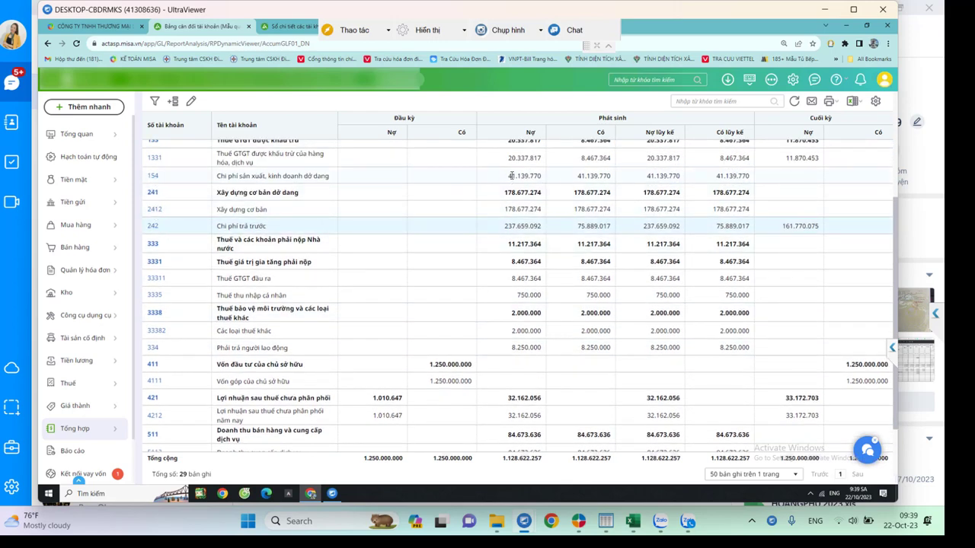
scroll(512, 181, down, 3)
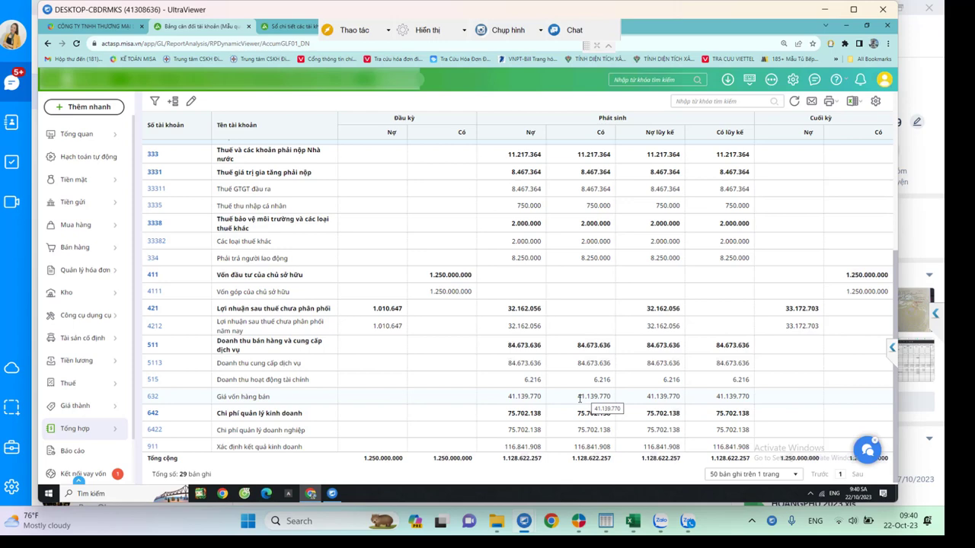
scroll(580, 397, up, 5)
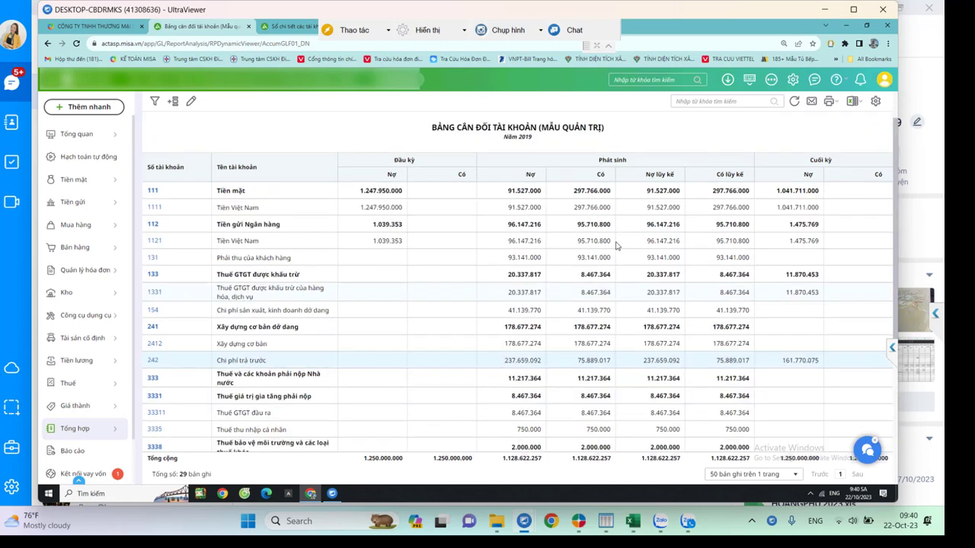
Open the project costing report "Báo cáo tổng hợp lãi lỗ theo công trình" from the Giá thành reports
click(76, 406)
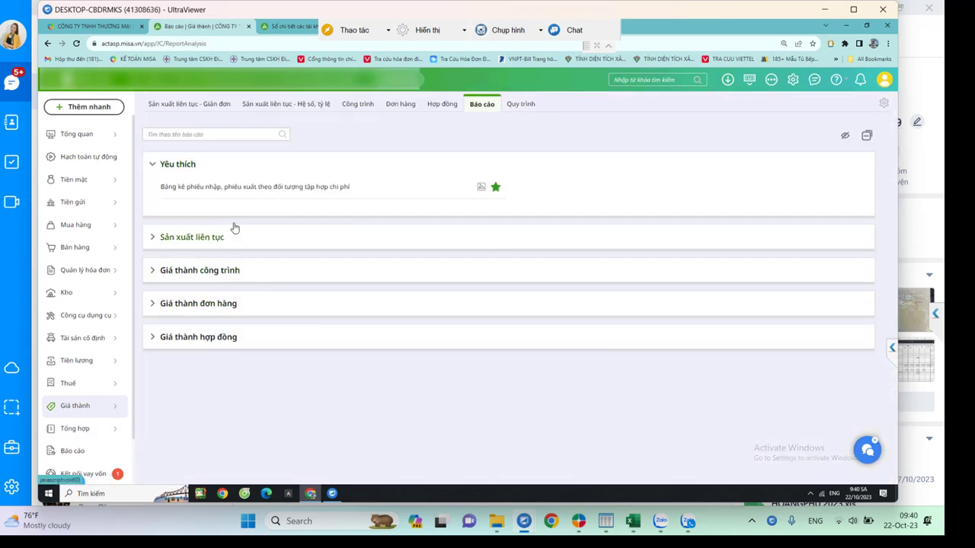
click(214, 272)
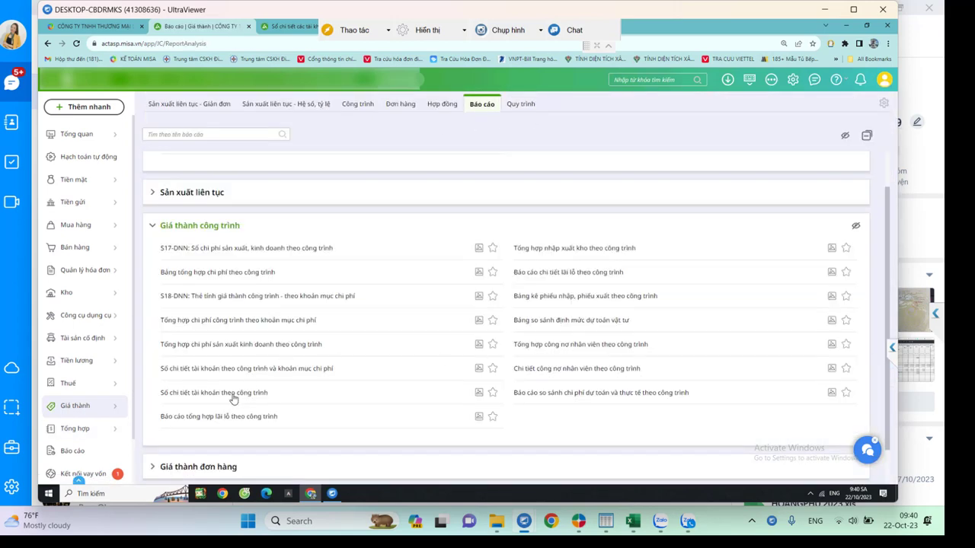
click(219, 418)
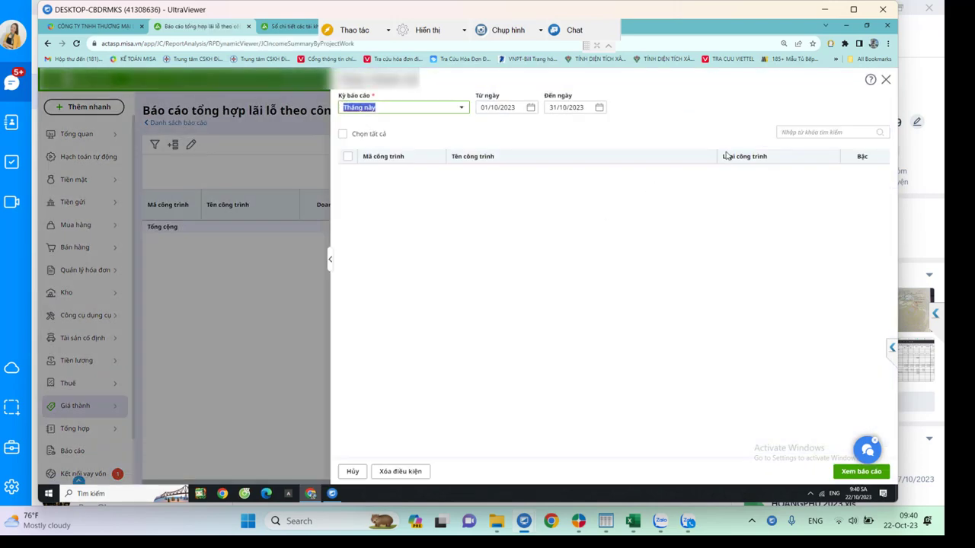
Set the report period from 01/01/2019 to 31/12/2019
click(517, 108)
text(01/01/201)
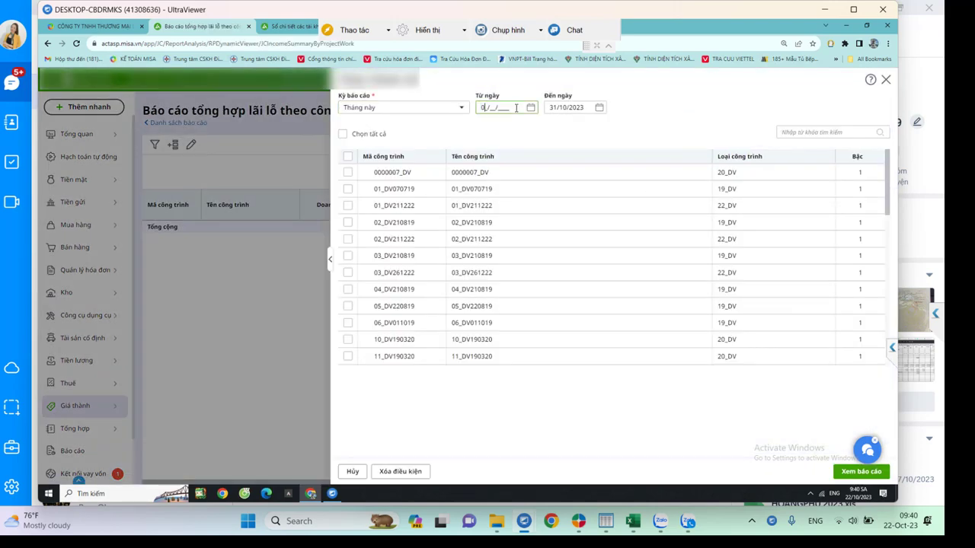
text(9)
key(Tab)
text(31/12/2019)
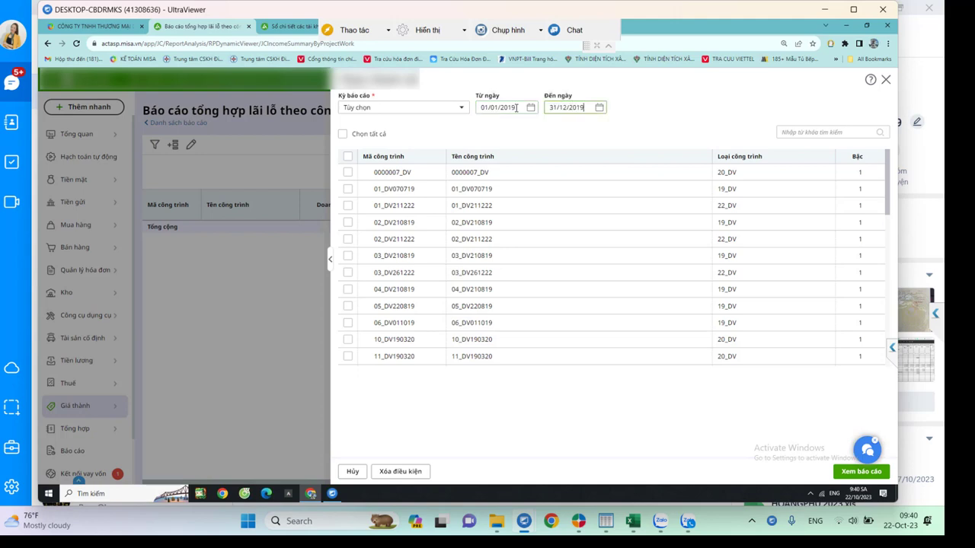
Filter the report's project list by "19" and select all the matching projects
click(817, 133)
text(19)
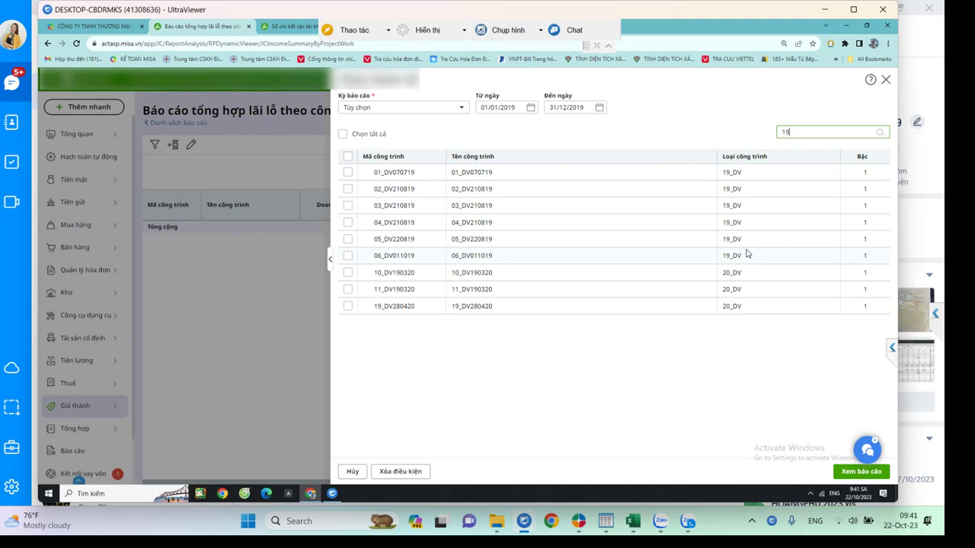
click(347, 156)
key(Return)
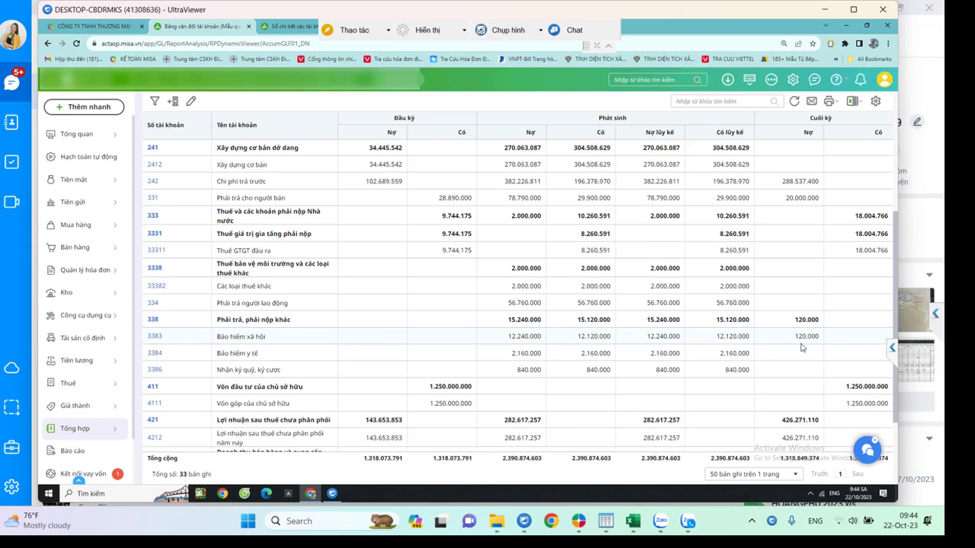
Review the 2021 trial balance, comparing accounts 154, 2412 and 632
scroll(801, 348, up, 5)
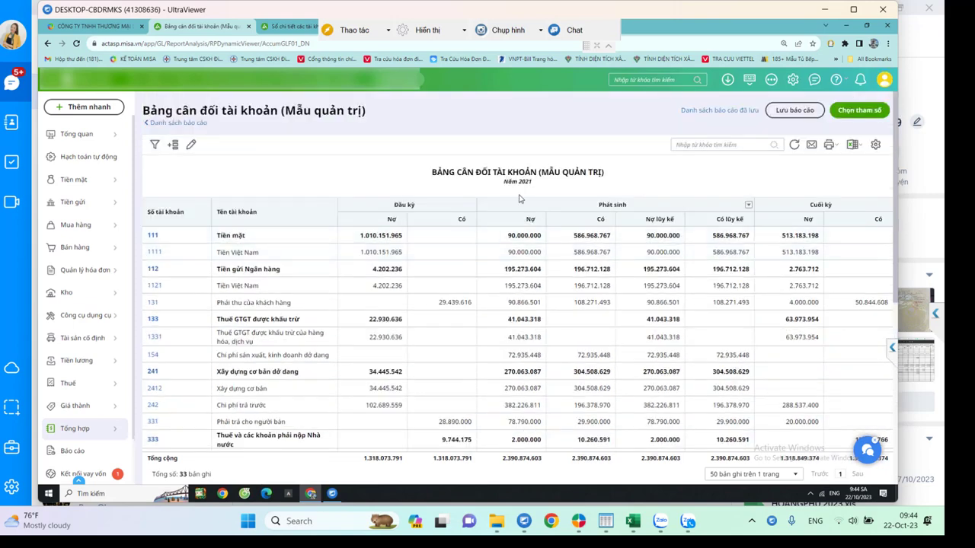
scroll(797, 415, down, 2)
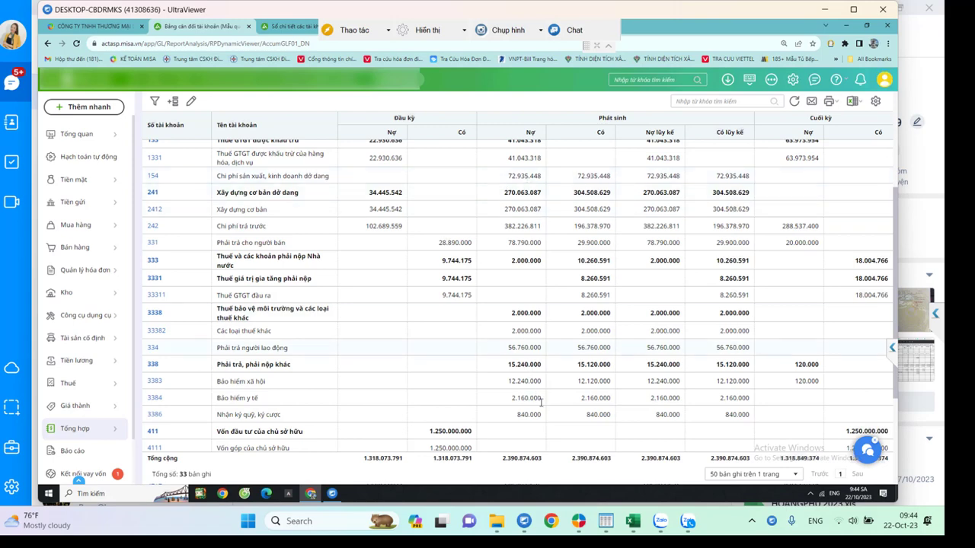
scroll(533, 393, down, 3)
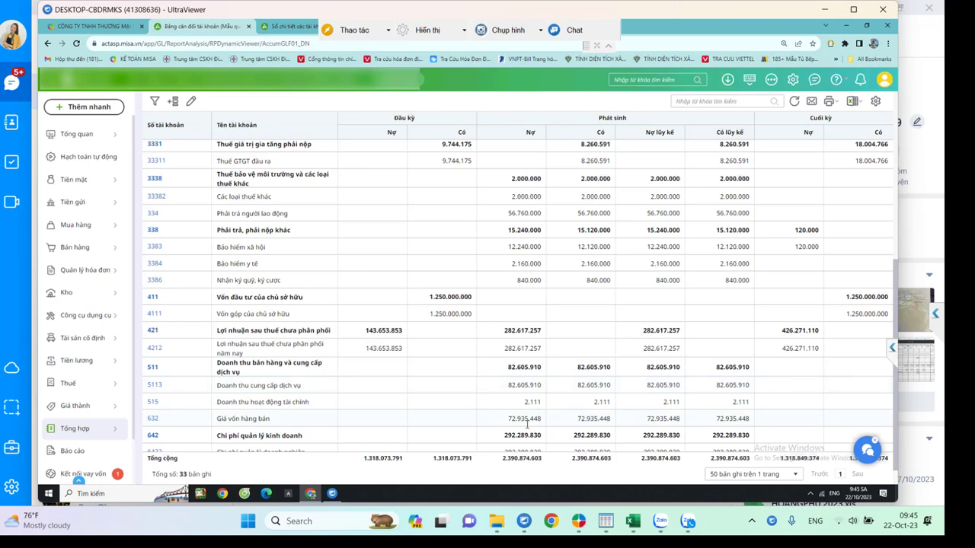
scroll(527, 403, up, 3)
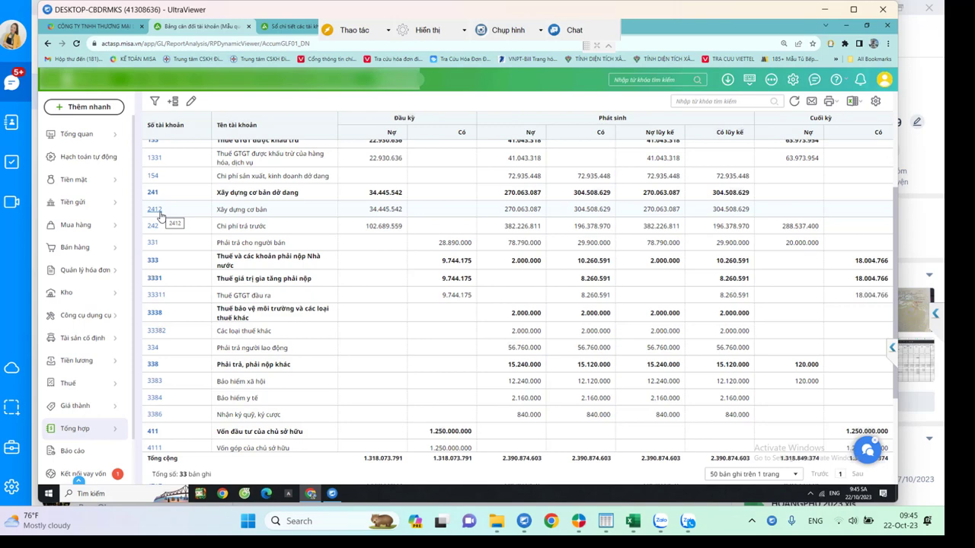
Check the tax and accounting details of the June 2023 electricity purchase voucher
click(631, 236)
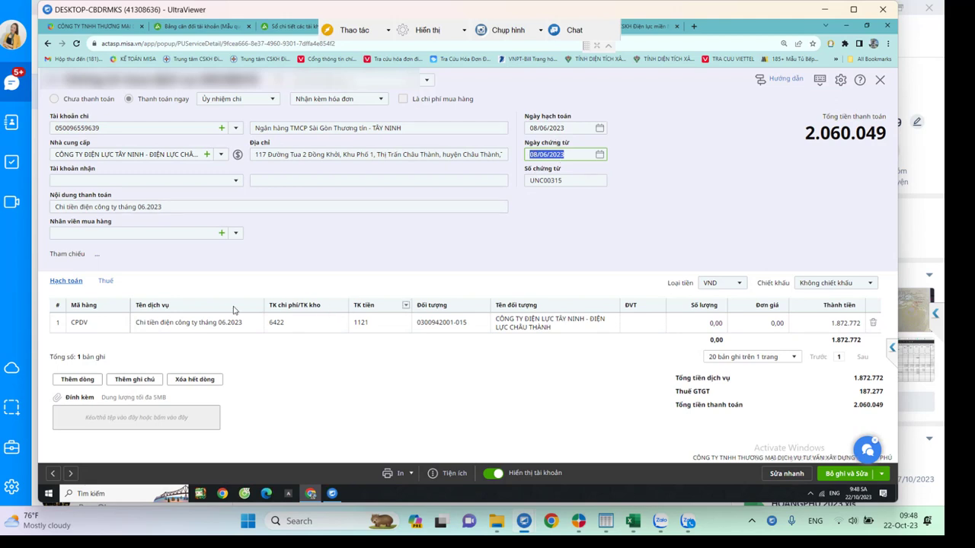
click(106, 282)
click(74, 281)
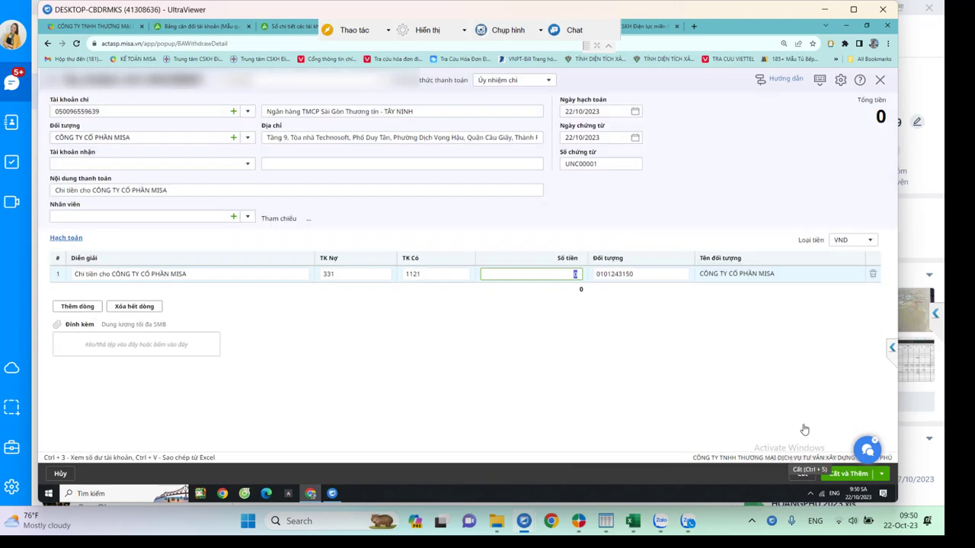
Close the bank payment voucher and create a new goods and services purchase voucher
click(879, 80)
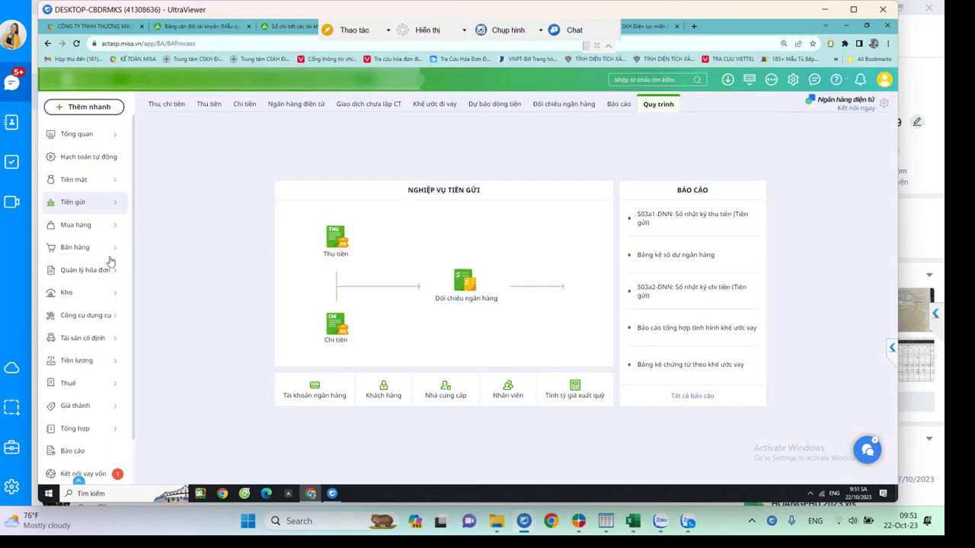
mouse_move(92, 270)
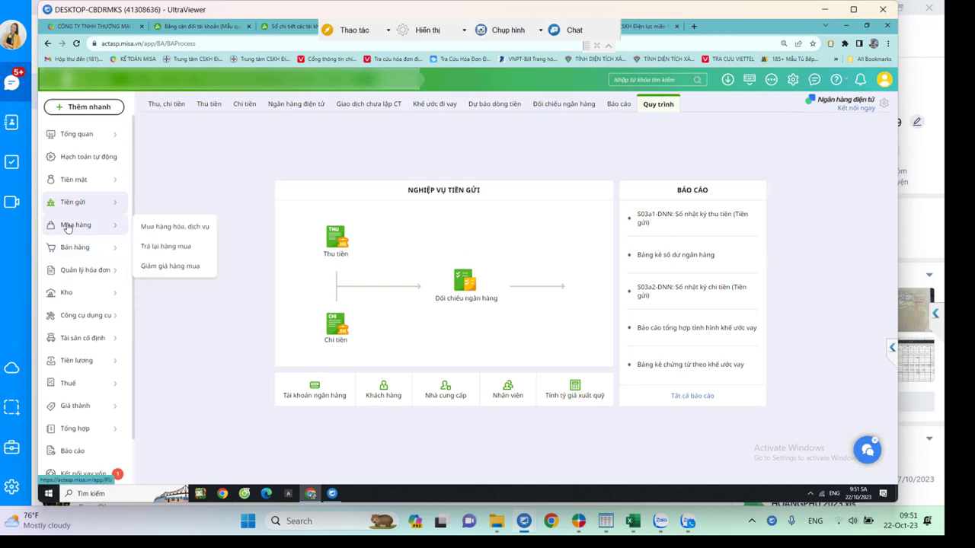
click(68, 228)
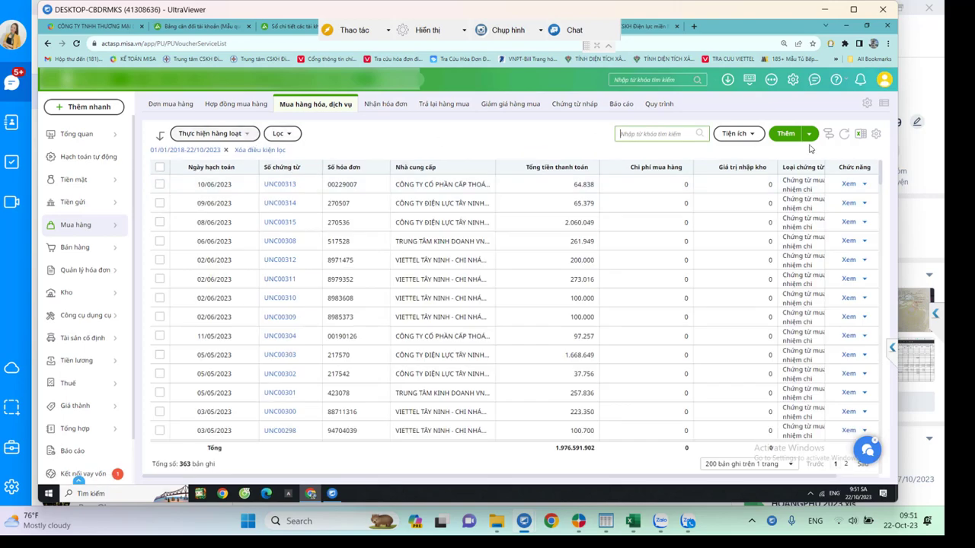
click(785, 134)
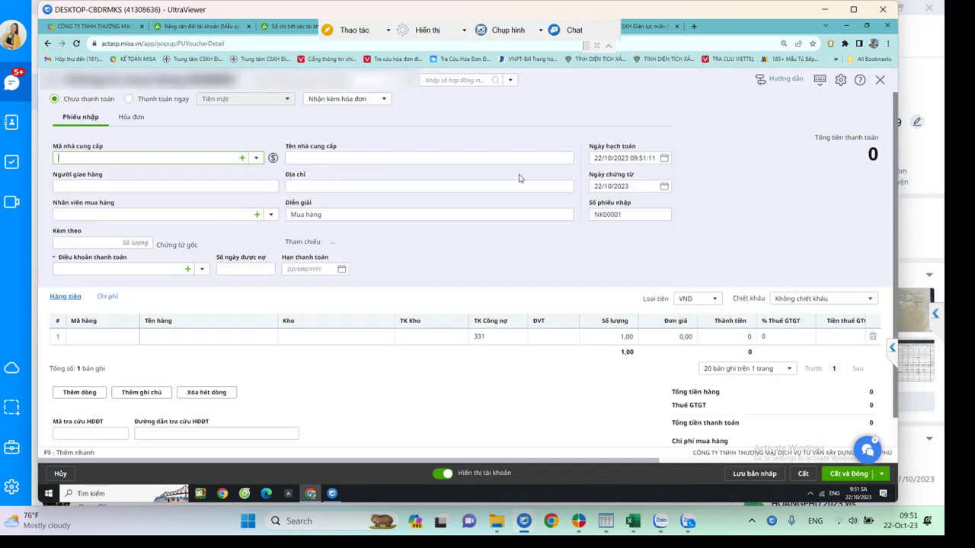
Add a new service item named "Chi phí" with code CP_CT from the first voucher line and save it
click(134, 339)
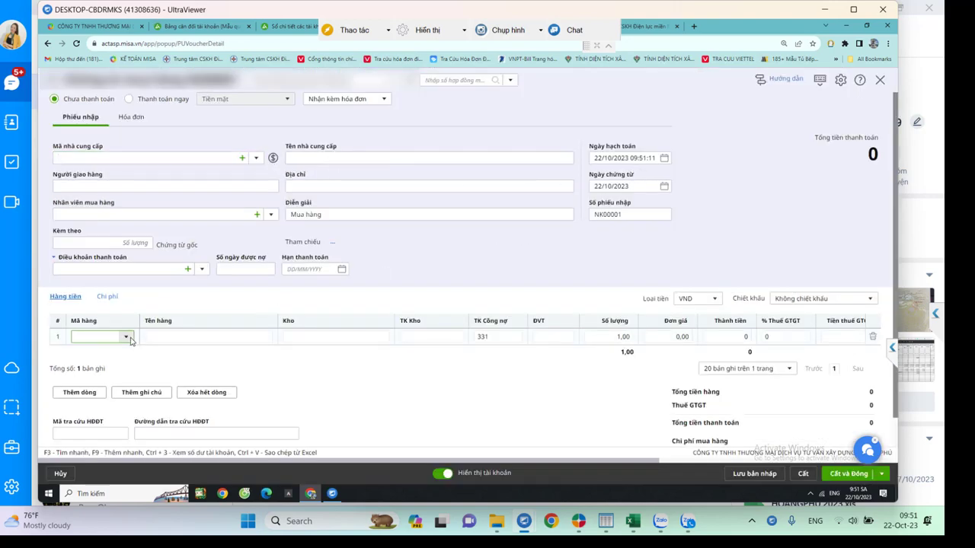
text(ct)
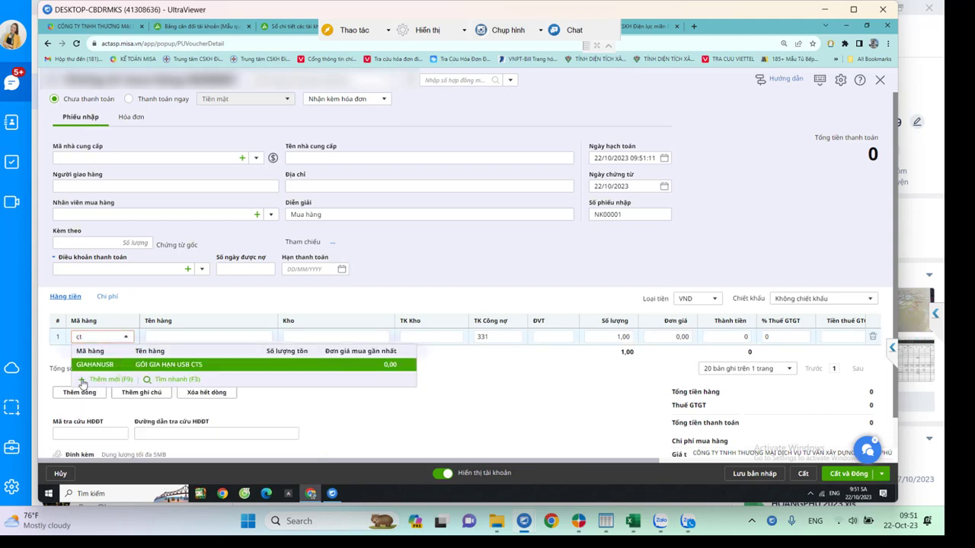
click(105, 379)
click(546, 170)
text(CP_)
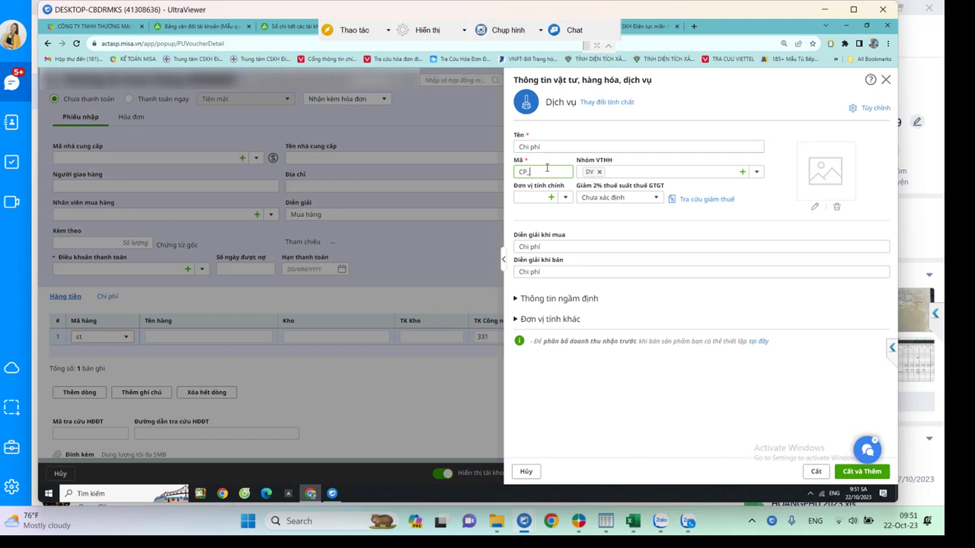
text(CT)
click(545, 147)
double_click(545, 148)
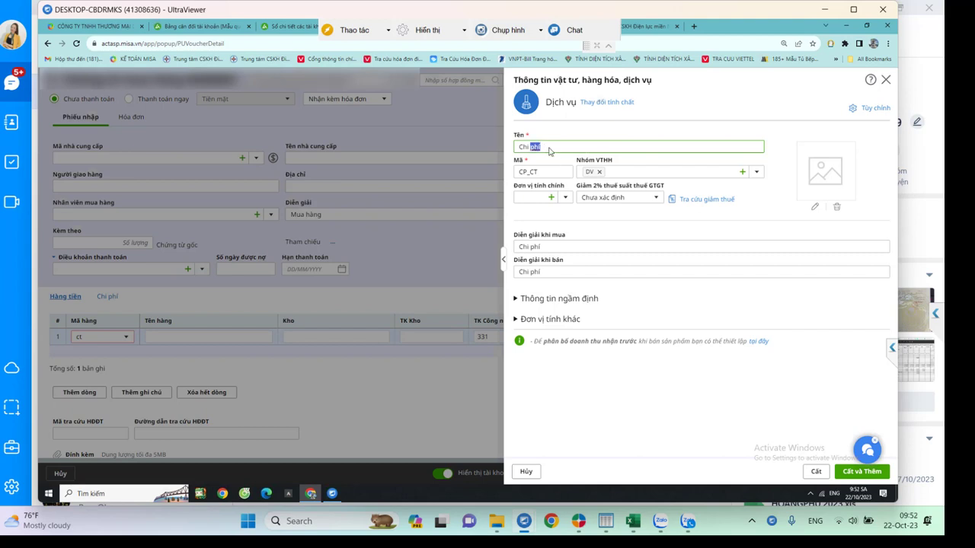
double_click(548, 173)
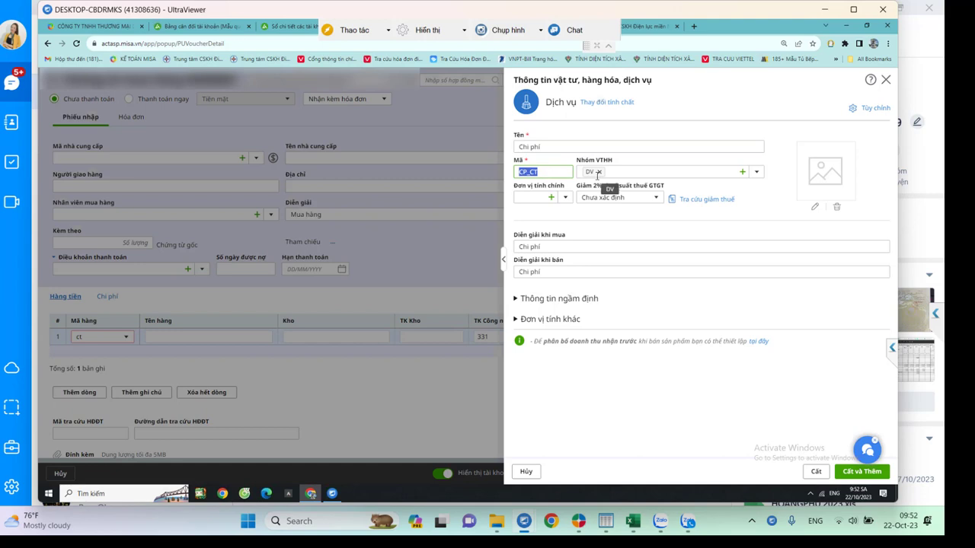
click(816, 471)
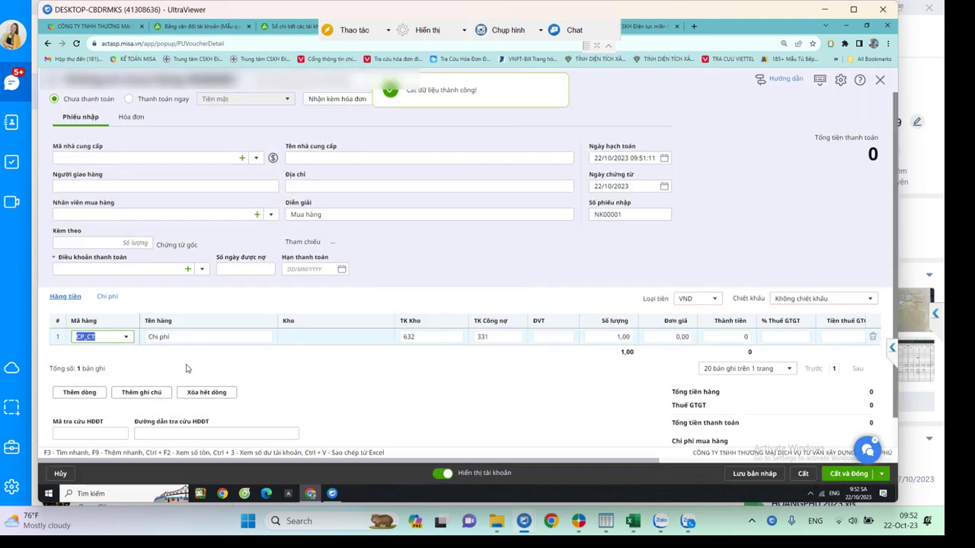
Extend the line's item name to "Chi phí Tư vấn thiết kế theo hóa đơn số ....."
click(190, 337)
click(177, 336)
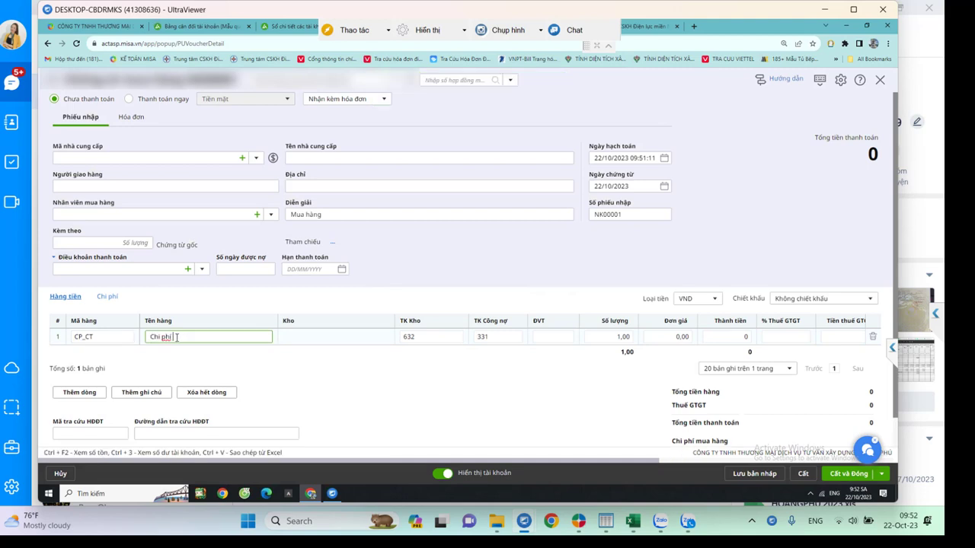
text(Tư vấn thiết kế theo hóa đơn số)
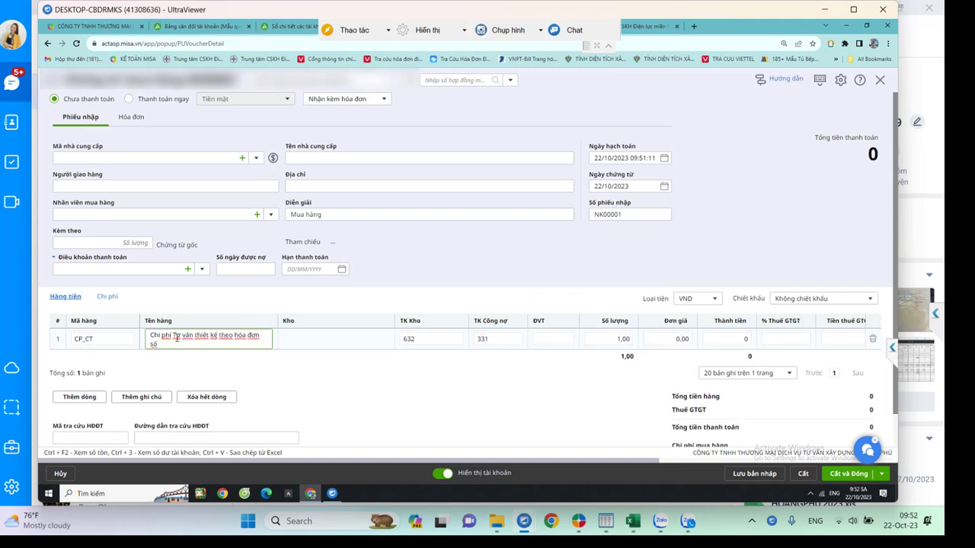
text( .....)
Change the purchase voucher type from a warehouse receipt to the one recorded as "Chứng từ ghi nợ"
click(408, 339)
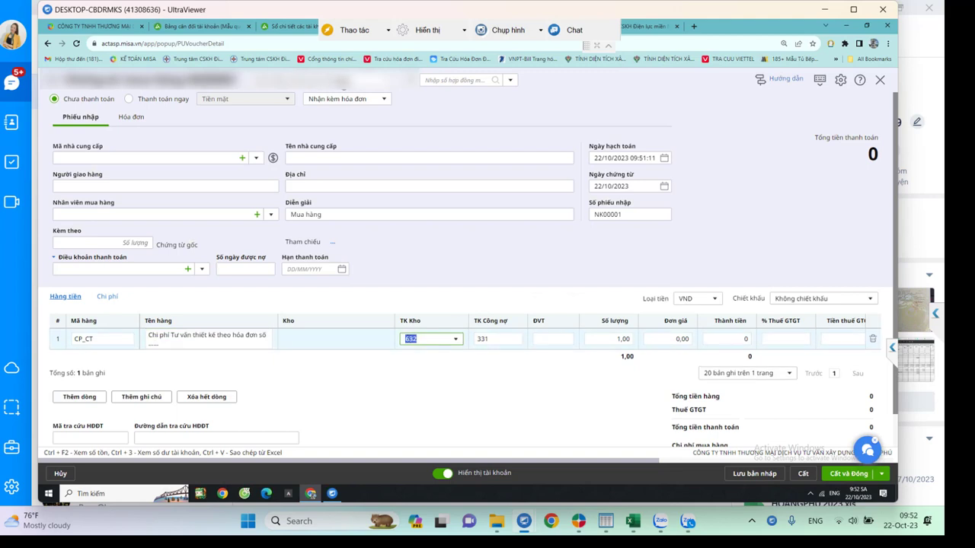
click(390, 85)
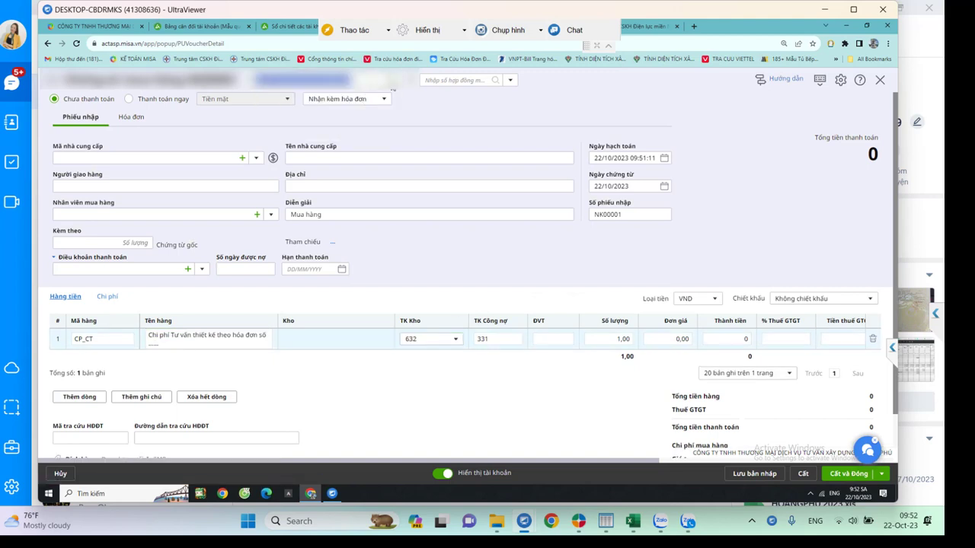
click(388, 79)
click(355, 110)
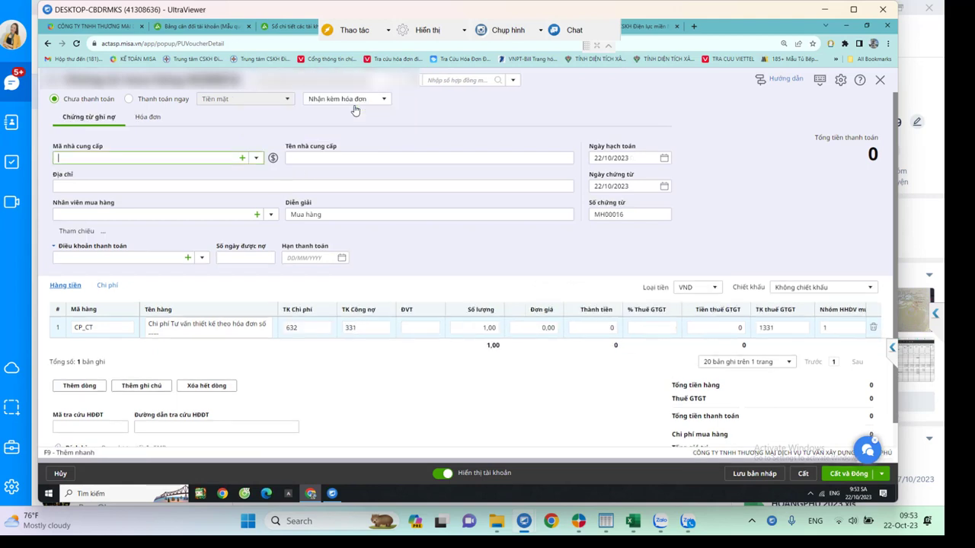
Set the cost account of the CP_CT line to 154
click(311, 329)
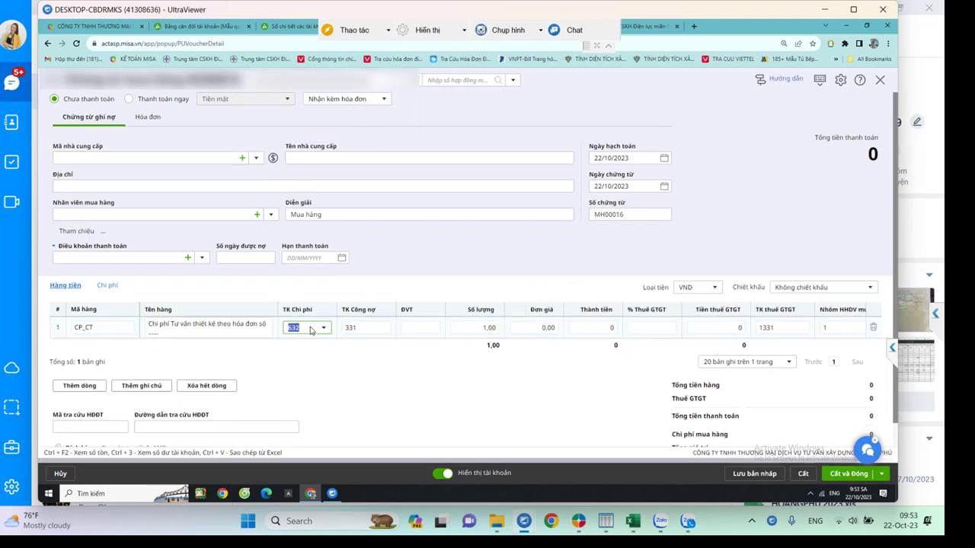
text(154)
key(Tab)
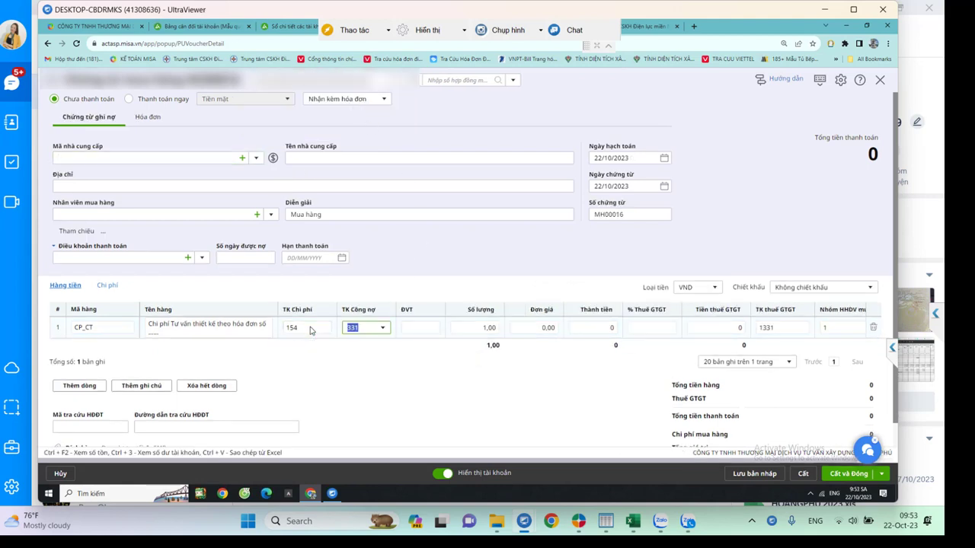
Enter a unit price of 10.000.000 and a VAT rate of 8% for the CP_CT line
key(Tab)
key(Tab)
key(Tab)
text(10.000.00)
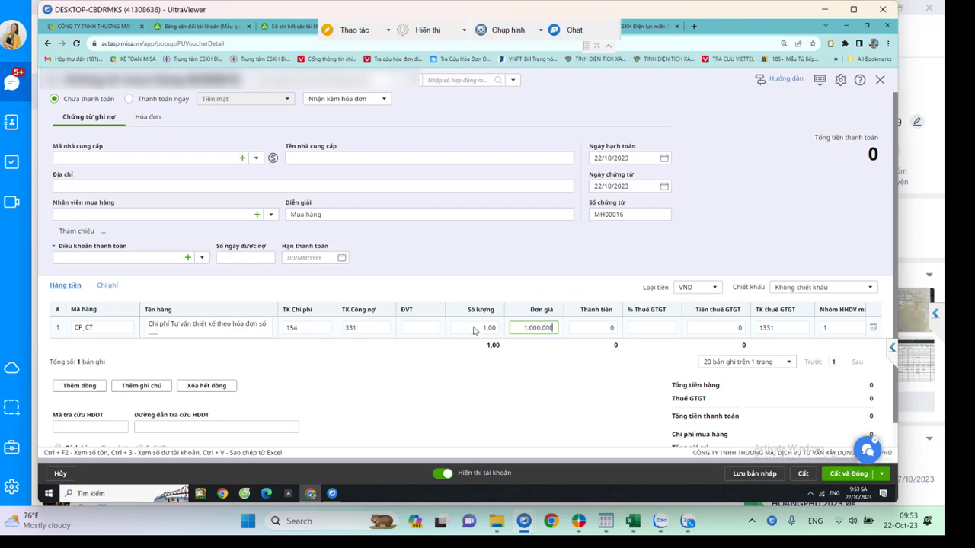
click(656, 329)
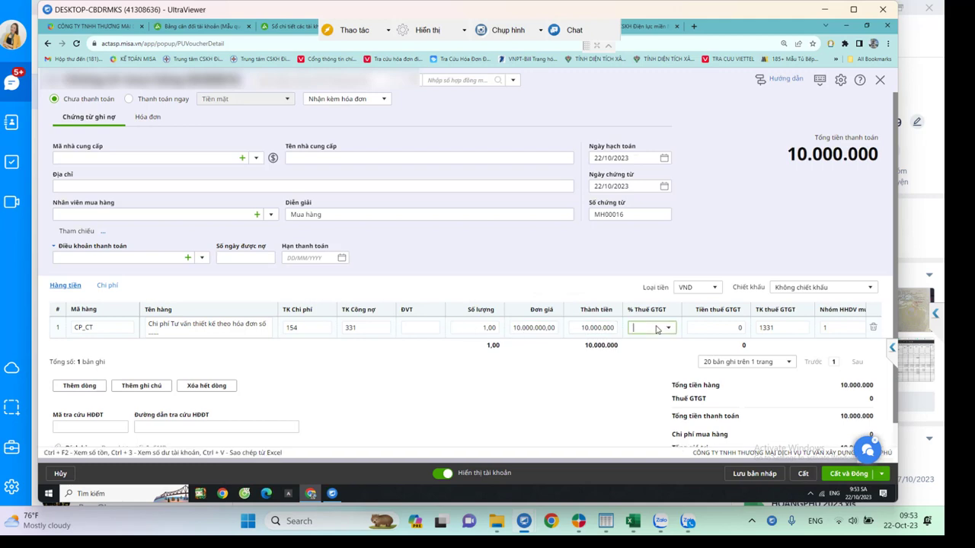
text(8)
key(Tab)
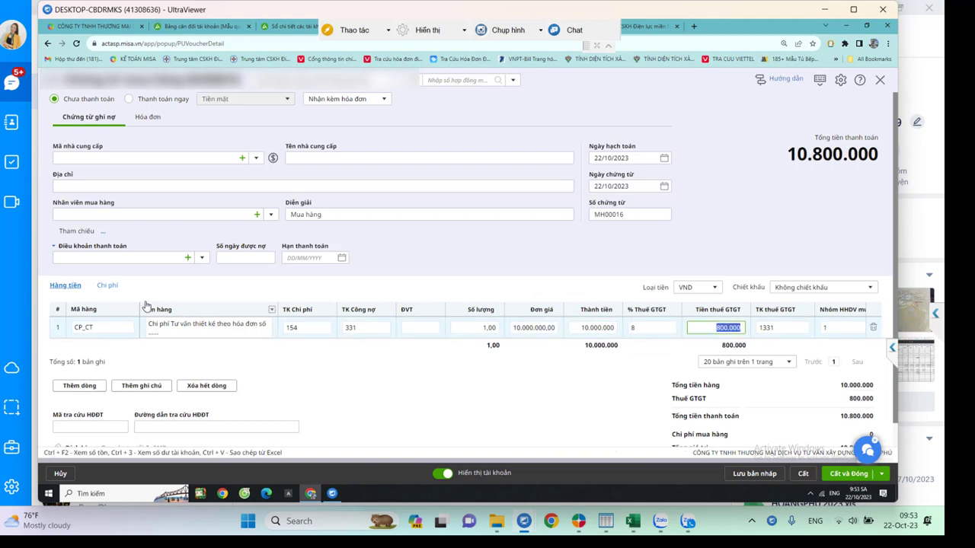
click(106, 285)
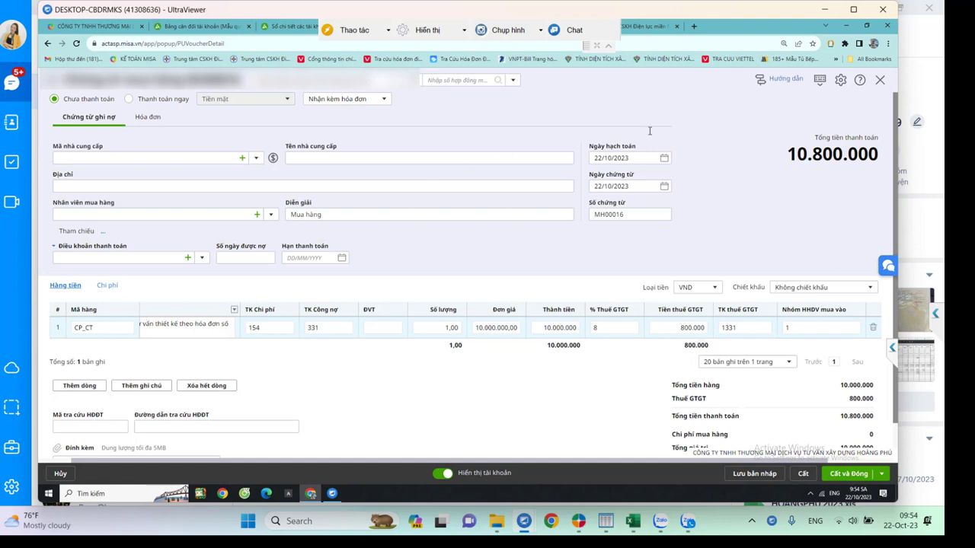
In the voucher's interface settings, find the item-table columns matching "trinh" and enable the Công trình column
click(840, 82)
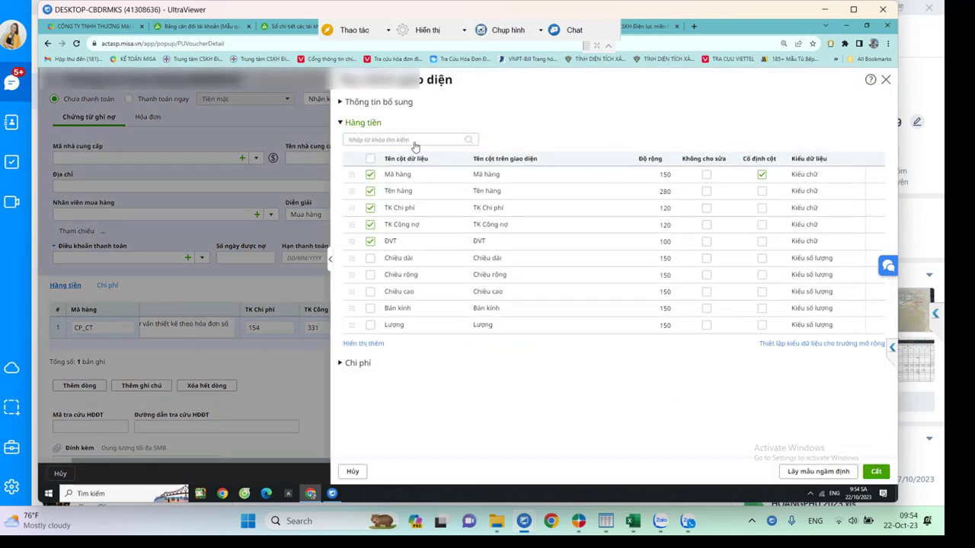
click(415, 140)
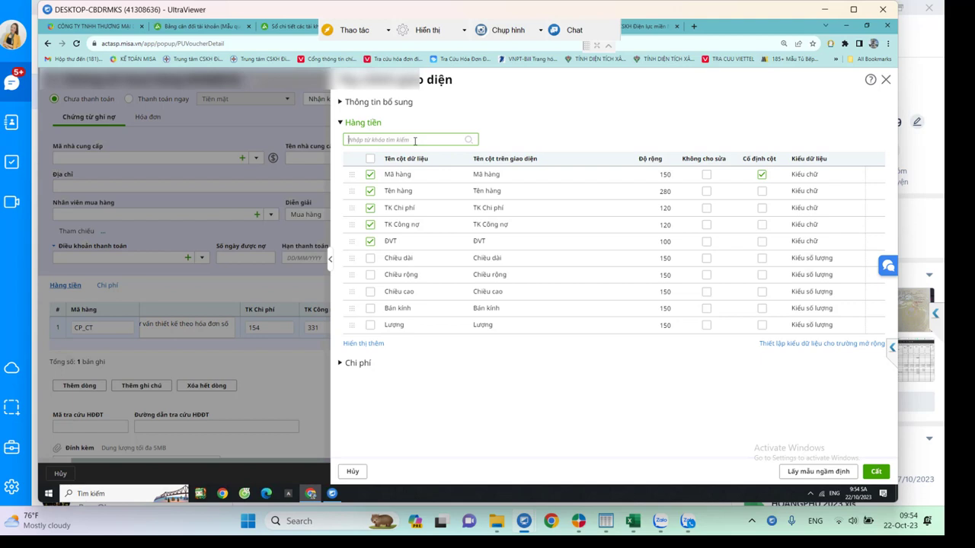
text(trinh)
click(370, 176)
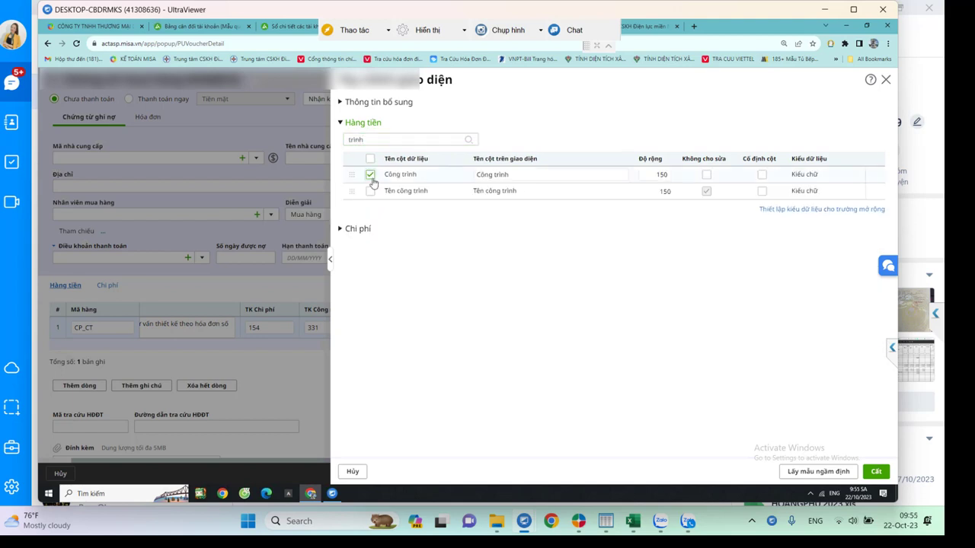
Enable the Khoản mục CP column for the item table and save the interface settings
double_click(395, 140)
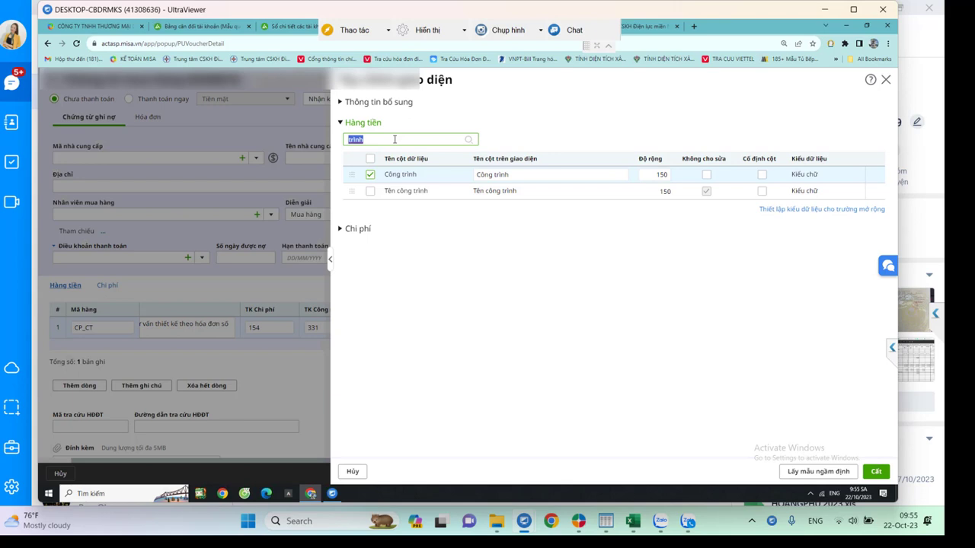
text(KMCP)
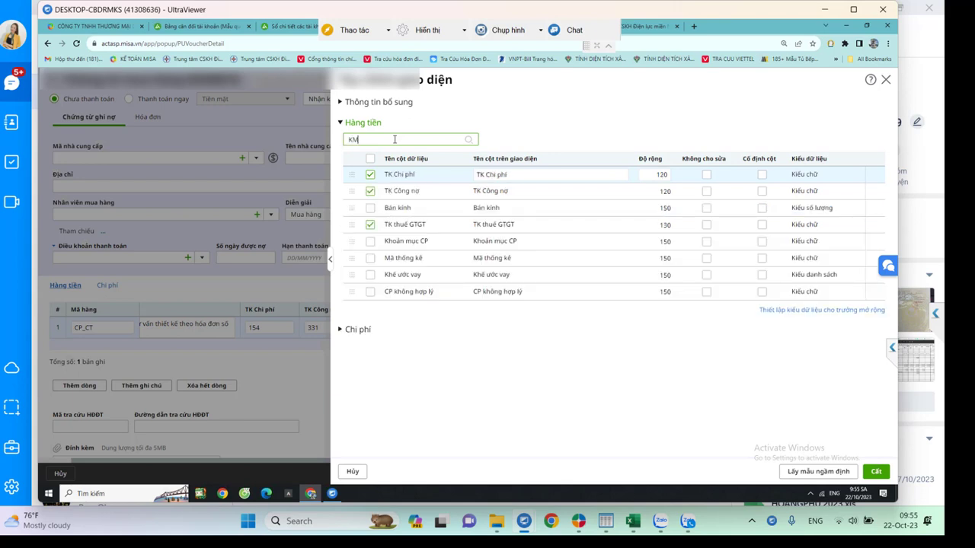
key(BackSpace)
key(BackSpace)
key(BackSpace)
key(BackSpace)
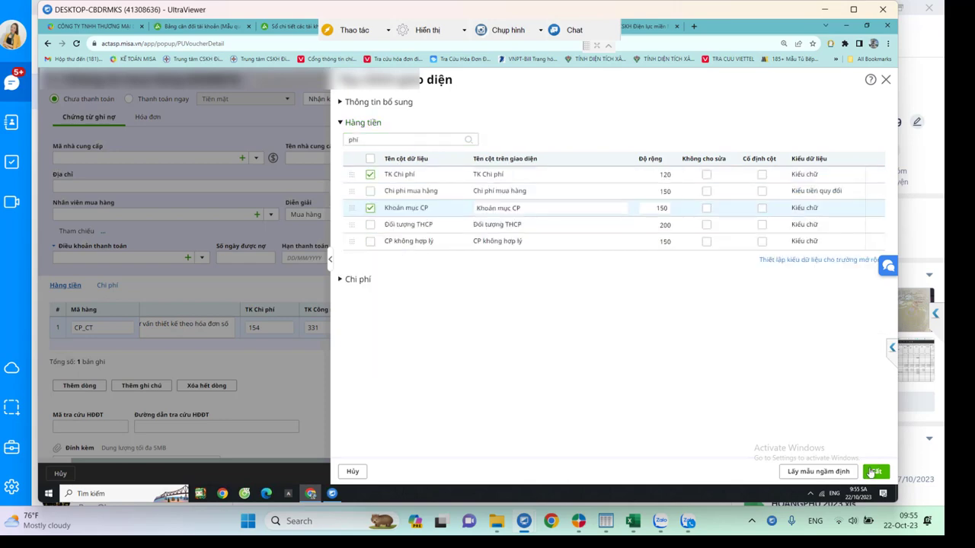
click(876, 472)
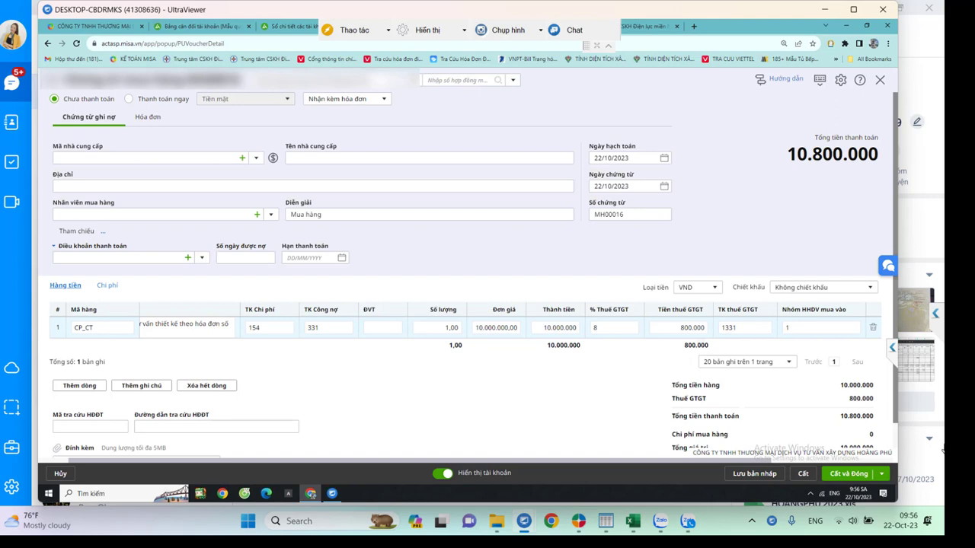
Look up the material and labour cost items for the line by filtering Khoản mục CP on "nvl" and "nc"
scroll(881, 461, right, 4)
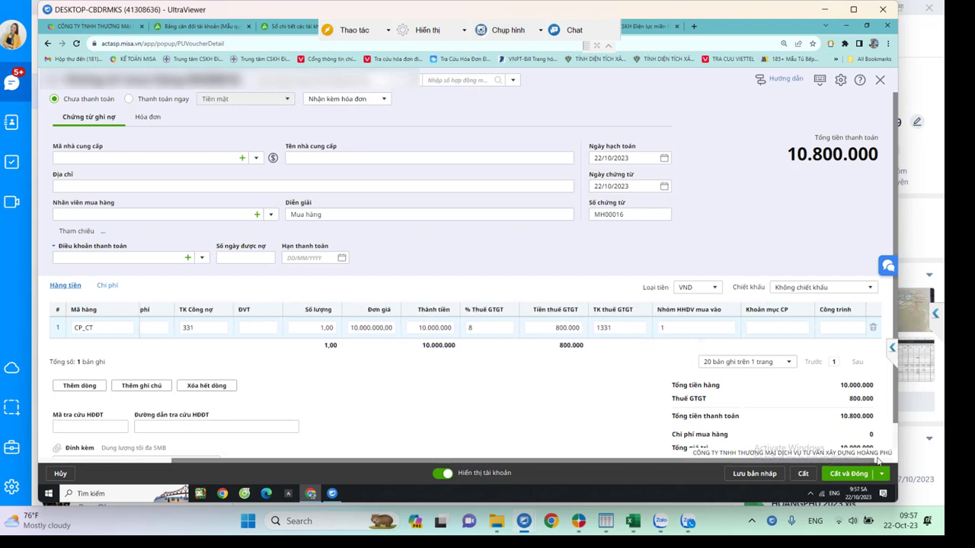
scroll(881, 461, right, 1)
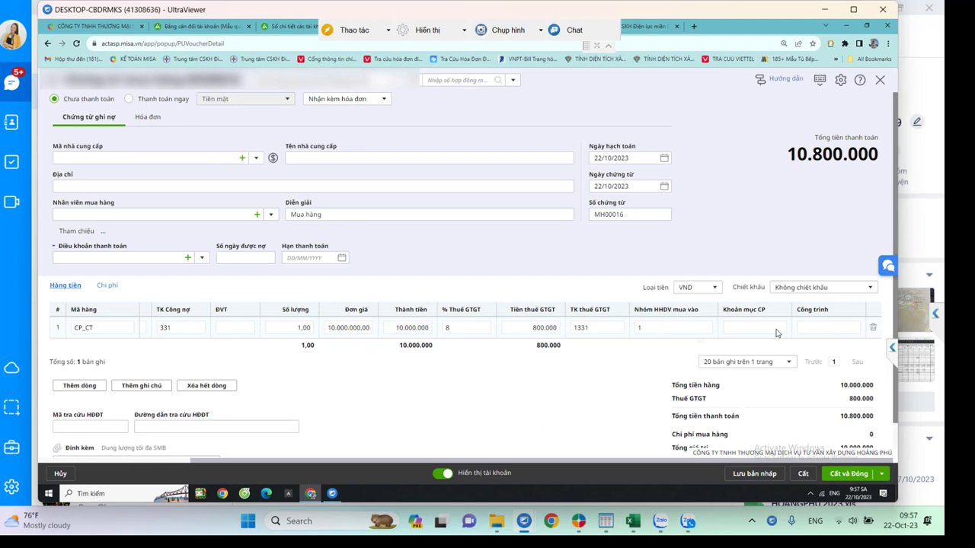
click(777, 331)
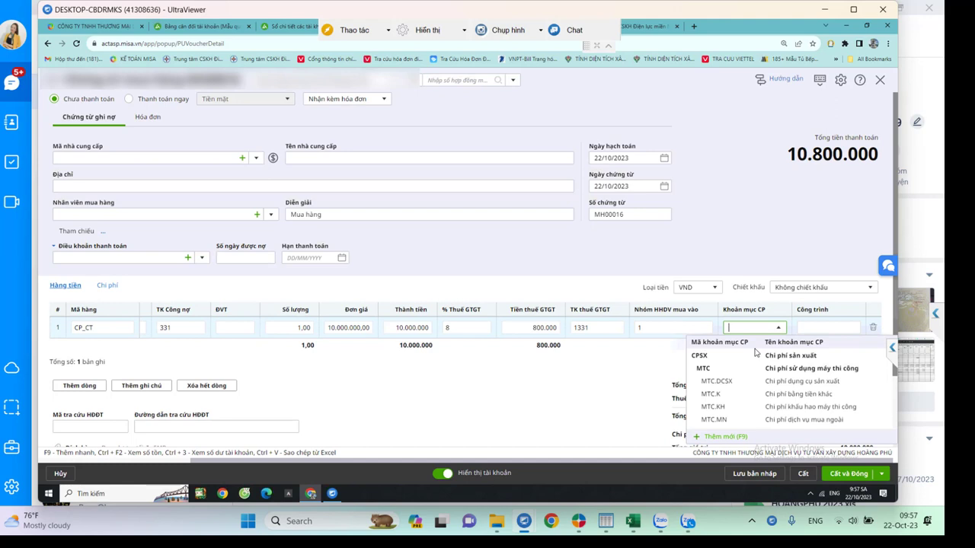
text(nvl)
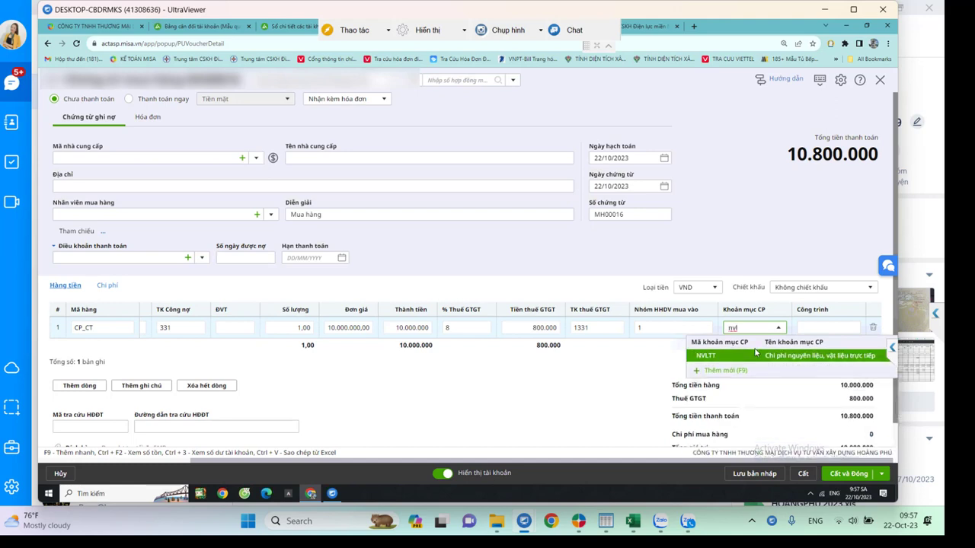
key(BackSpace)
key(BackSpace)
key(BackSpace)
text(nc)
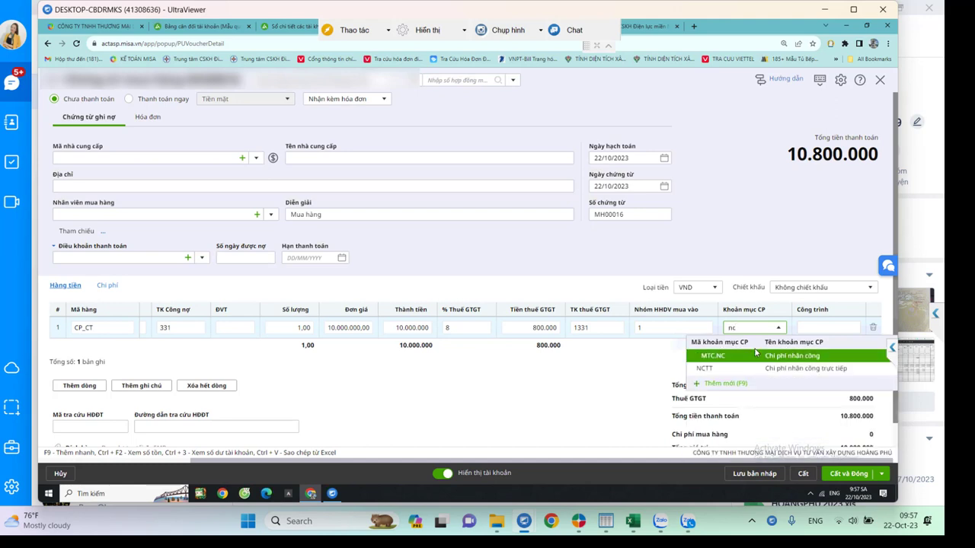
key(BackSpace)
key(BackSpace)
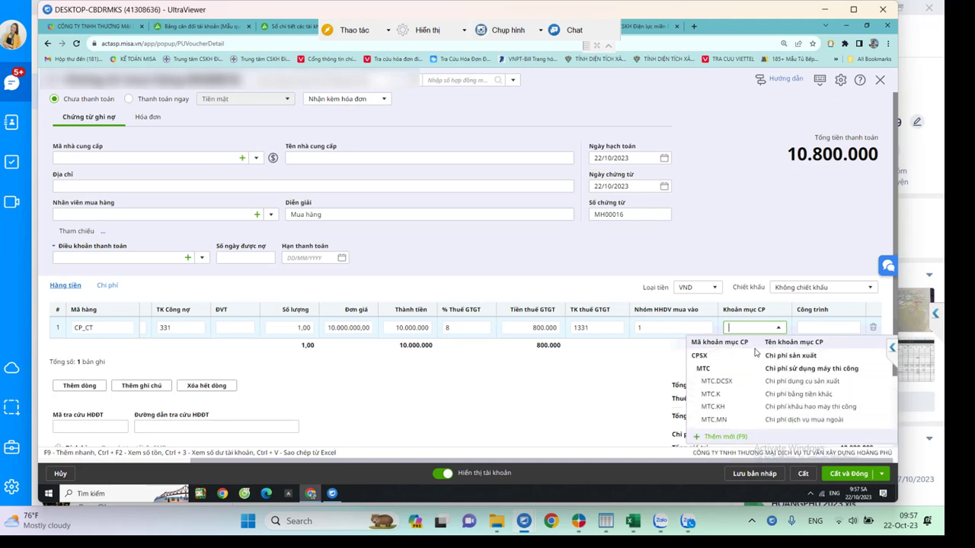
Filter the cost items by "SXC" and assign SXC.MN (Chi phí dịch vụ mua ngoài) to the line
text(SXC)
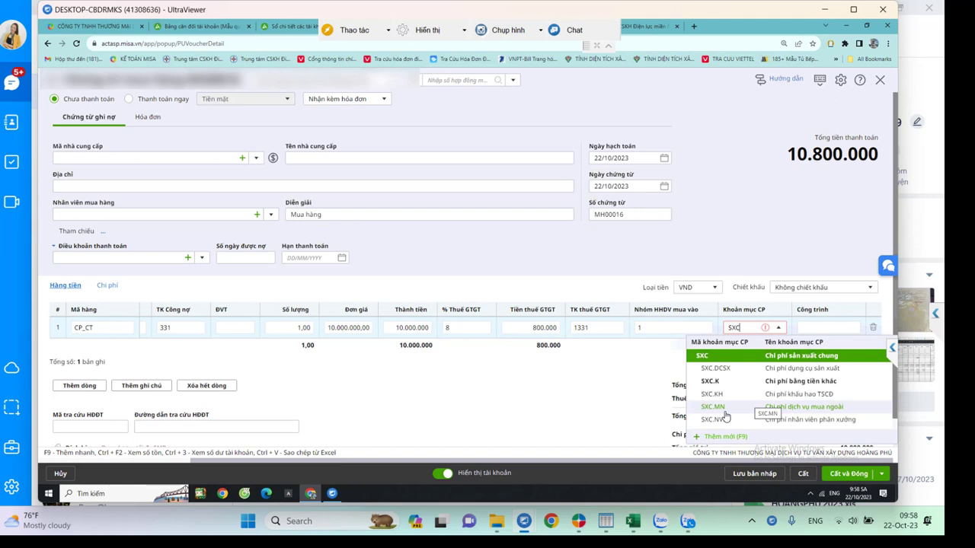
click(726, 407)
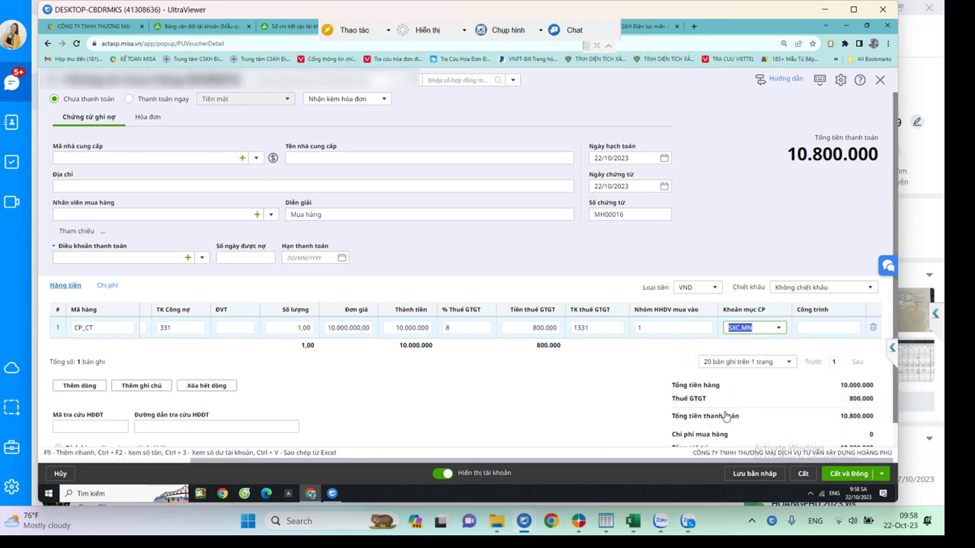
key(Tab)
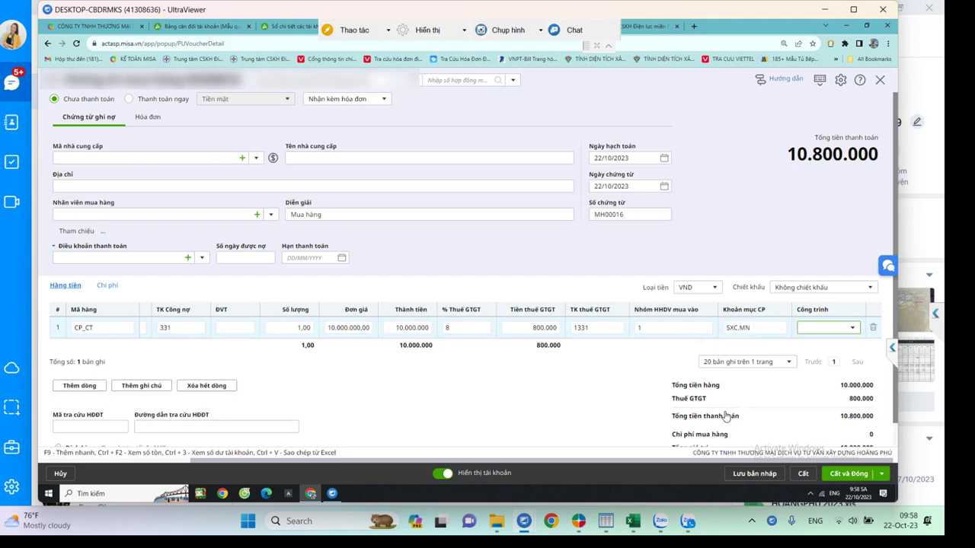
Browse the existing project codes available in the line's Công trình field
click(852, 327)
scroll(788, 411, down, 10)
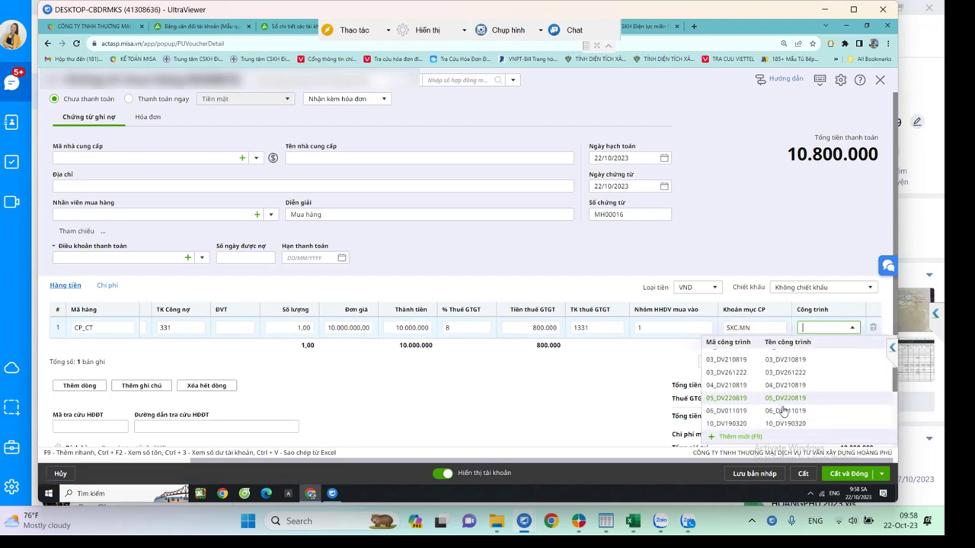
scroll(787, 411, up, 10)
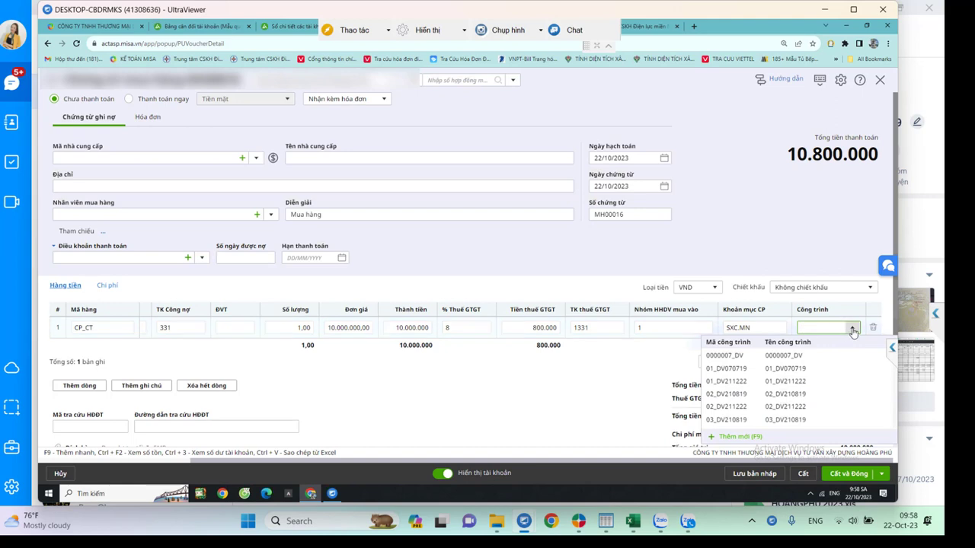
click(852, 329)
click(852, 328)
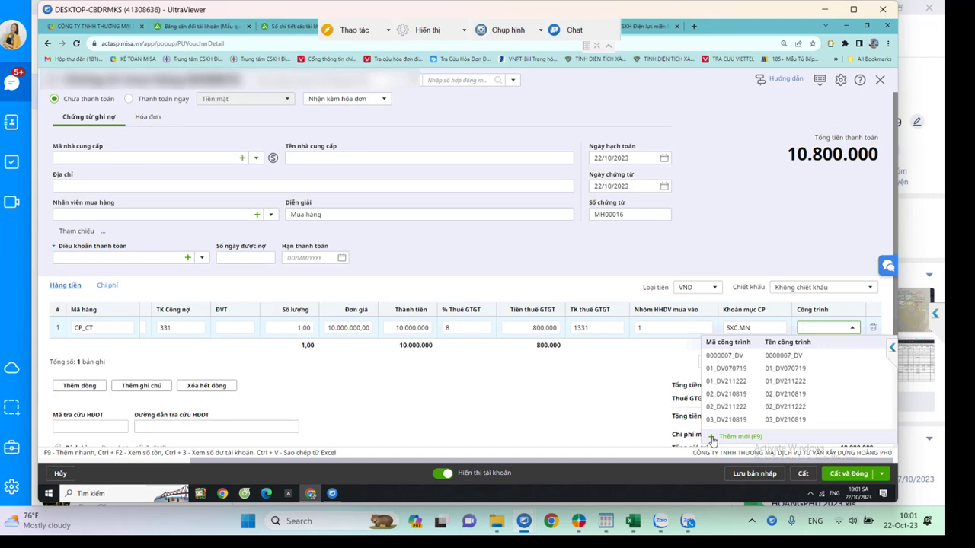
Open the form for adding a new project, review its code, name, status, estimate, date, investor and description fields, and close it without saving
click(725, 436)
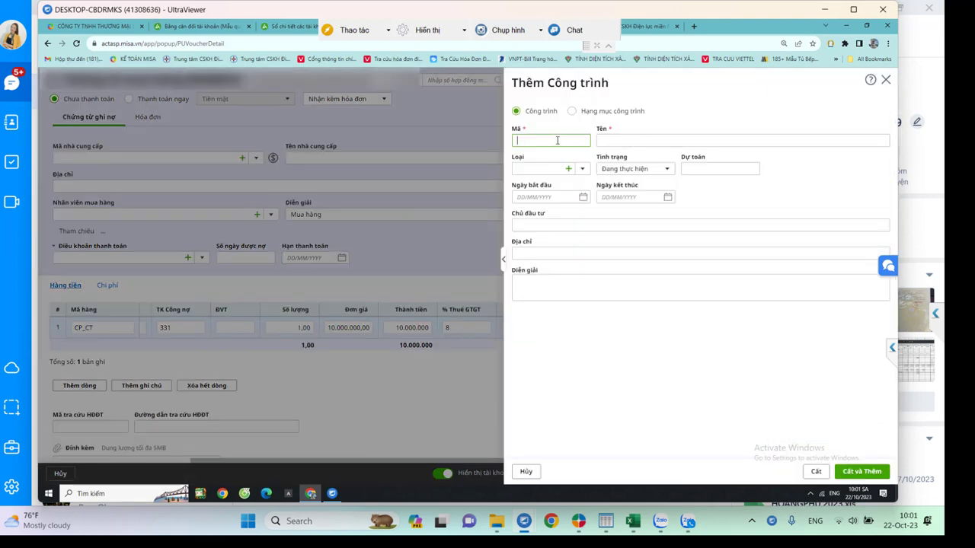
click(612, 142)
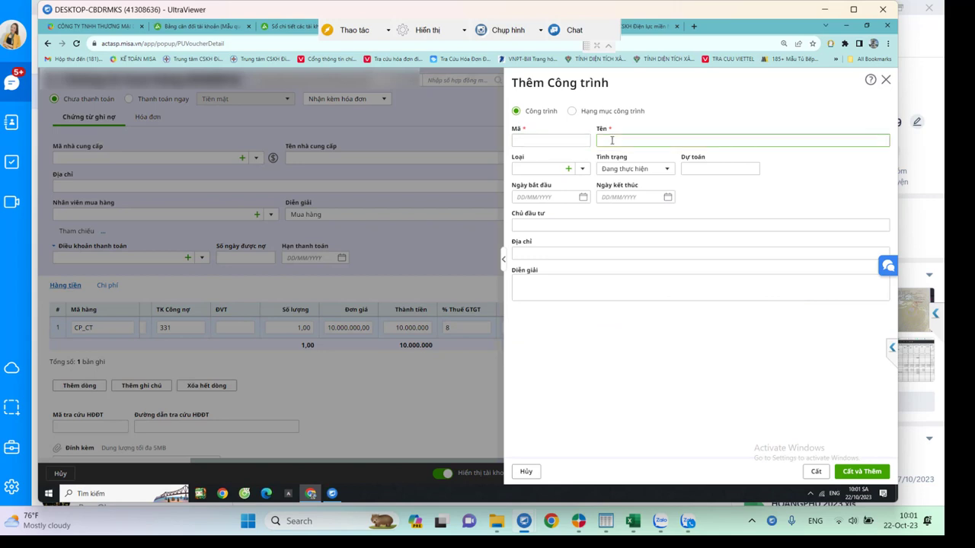
click(697, 170)
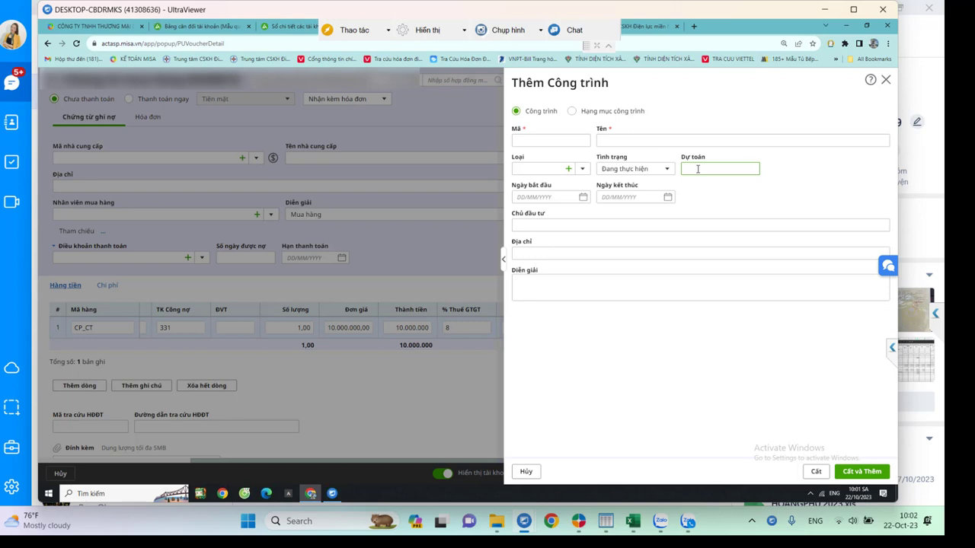
click(570, 196)
click(605, 197)
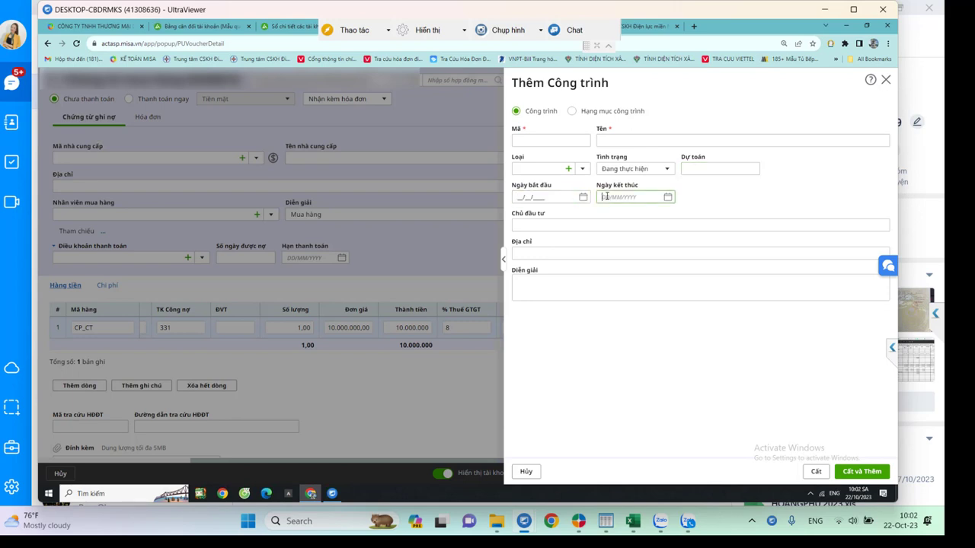
click(578, 225)
click(552, 288)
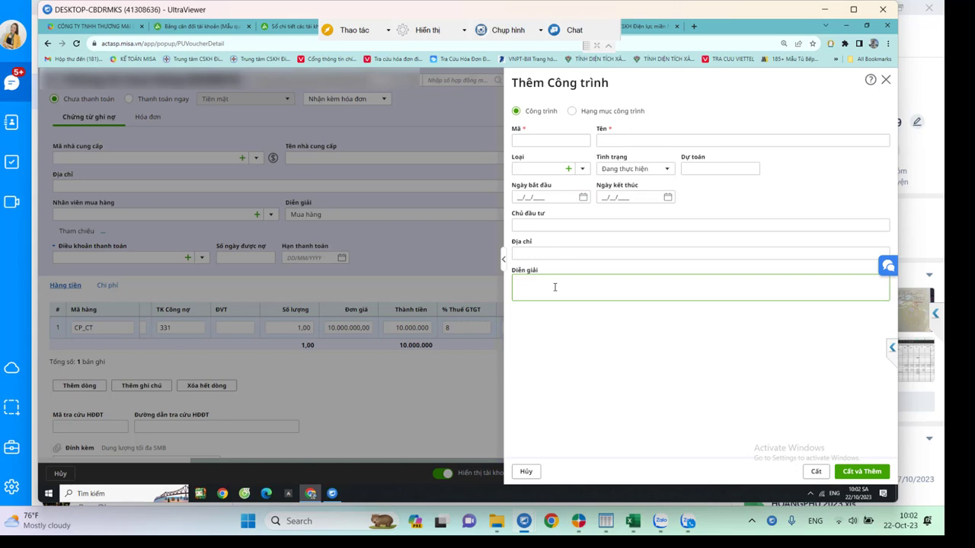
click(518, 140)
click(600, 140)
click(531, 140)
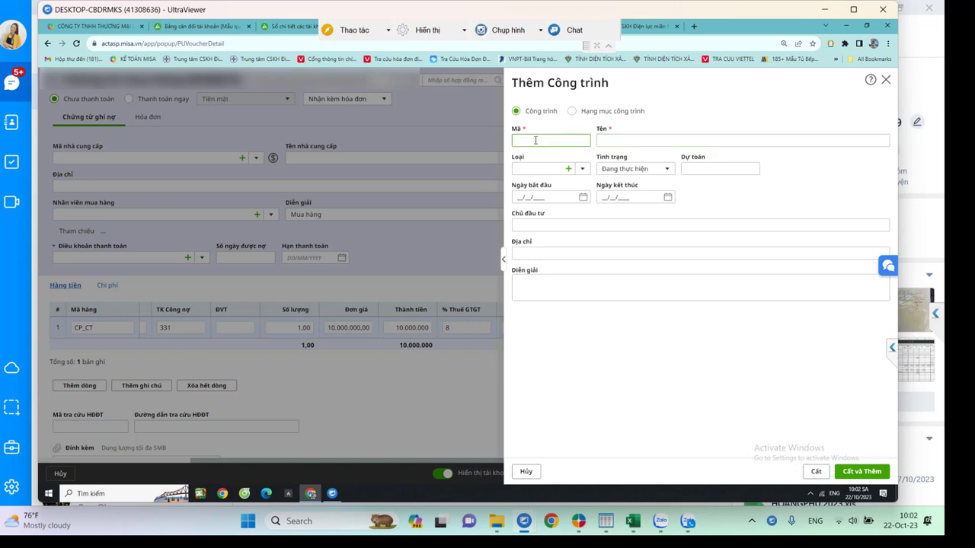
click(617, 142)
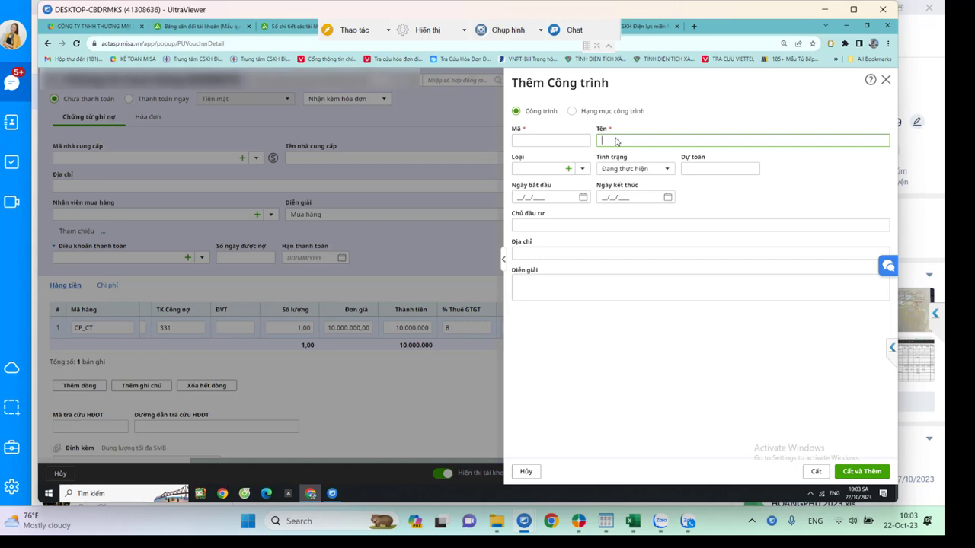
key(Tab)
key(Tab)
key(Tab)
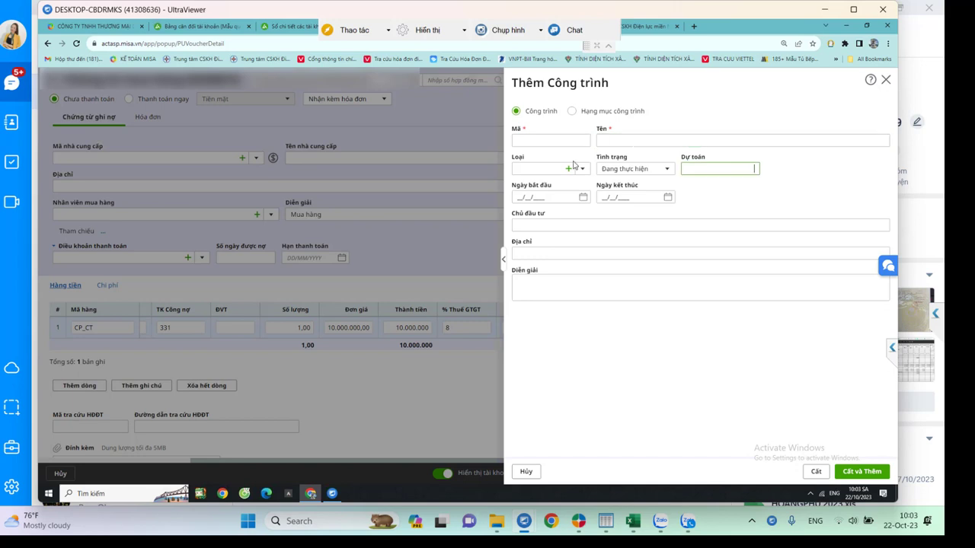
key(shift+Tab)
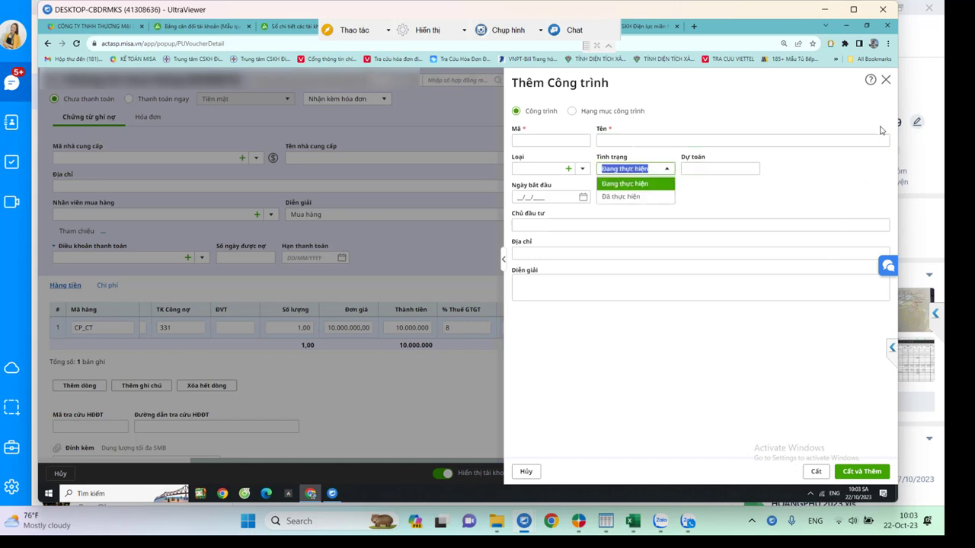
click(885, 80)
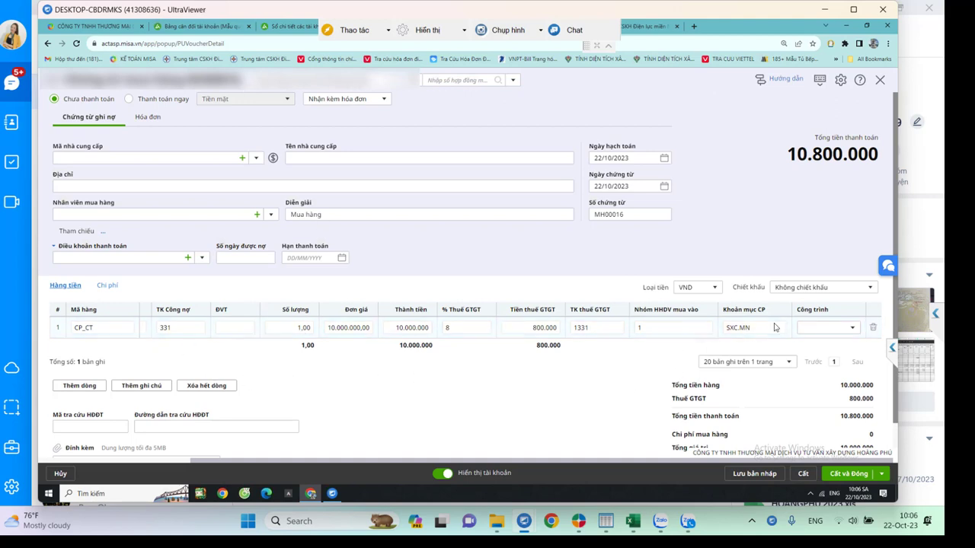
click(837, 326)
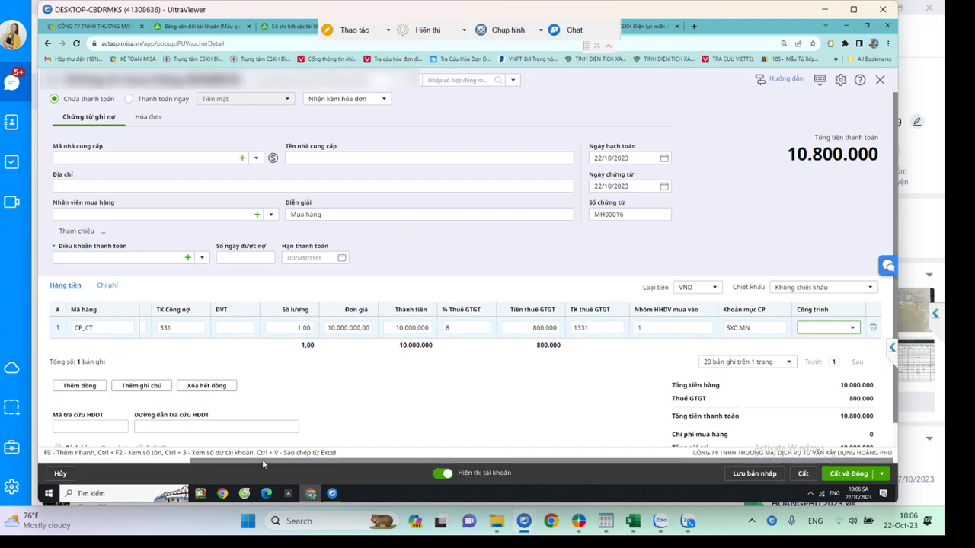
drag(200, 463, 58, 462)
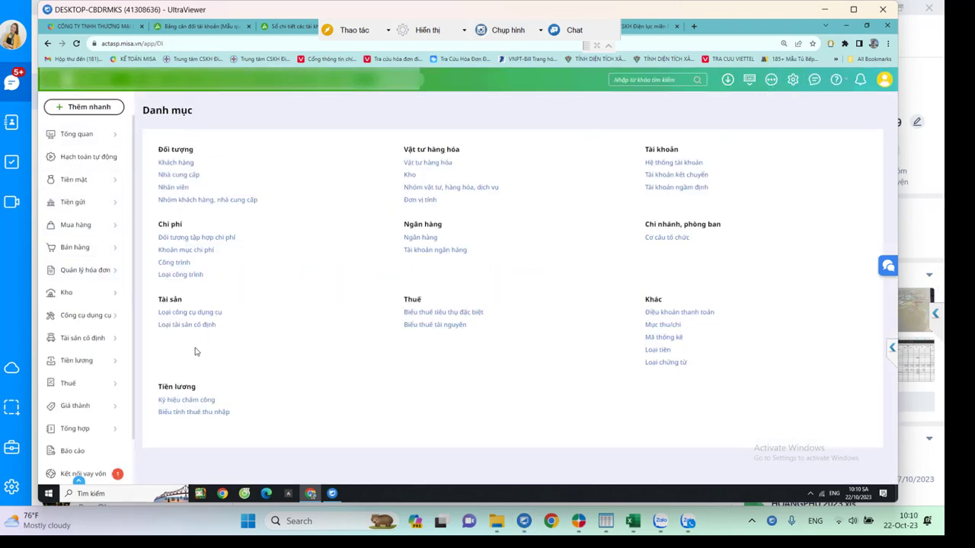
Add a warehouse with code 152, name Kho vật tư and warehouse account 152 to the Kho catalogue, and save it
click(410, 175)
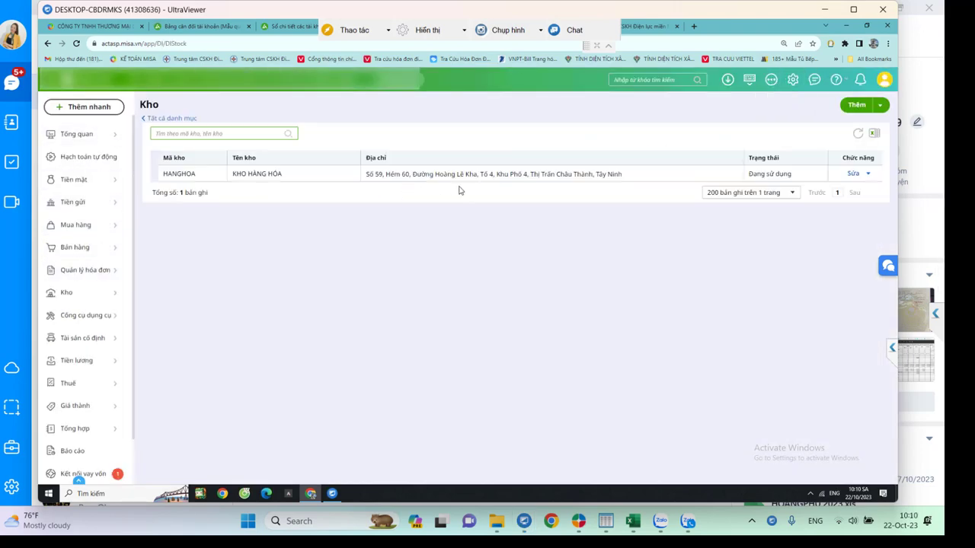
click(853, 104)
text(152)
key(Tab)
text(KHo)
key(BackSpace)
key(BackSpace)
text(ho vậy tư)
click(396, 269)
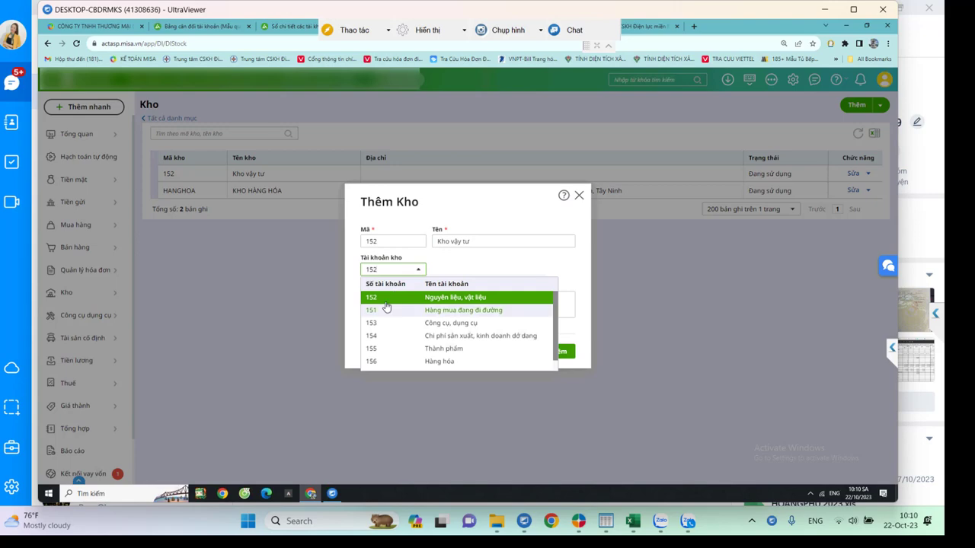
click(386, 298)
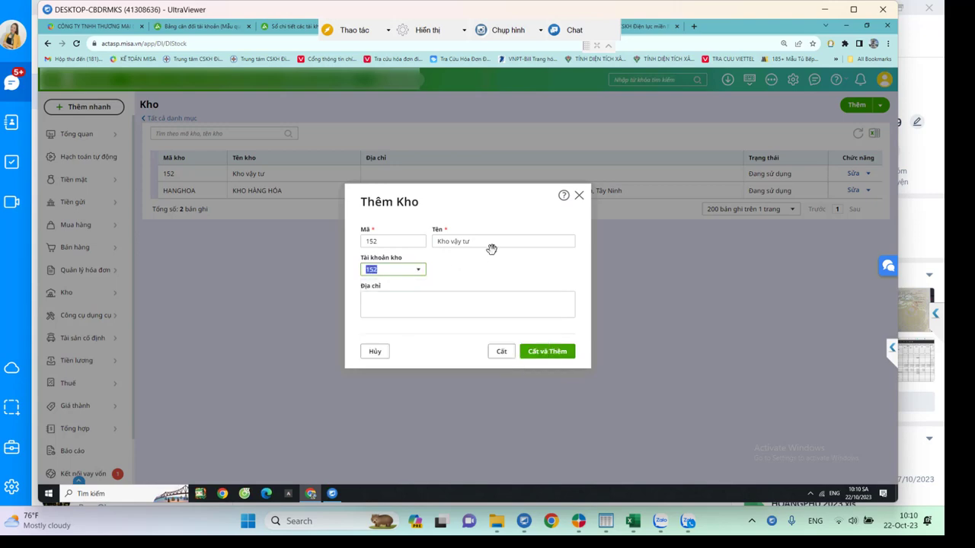
click(509, 359)
Start a new item in the Vật tư hàng hóa catalogue, named Cát đen with code CATDEN
click(769, 82)
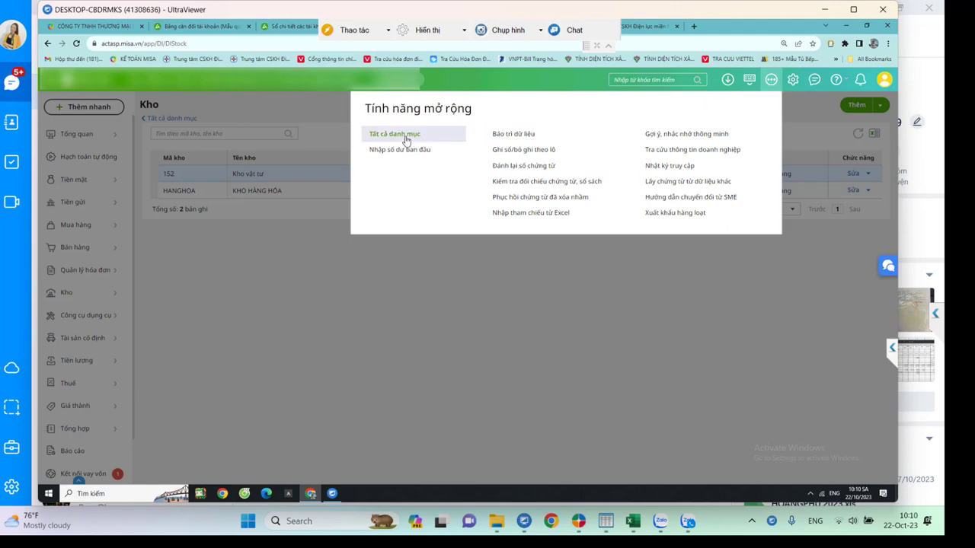
double_click(405, 141)
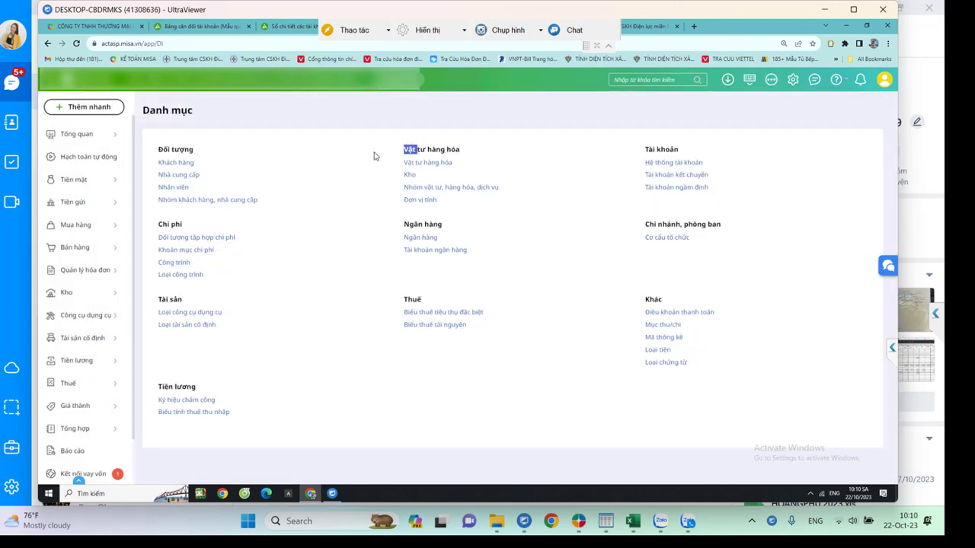
click(419, 165)
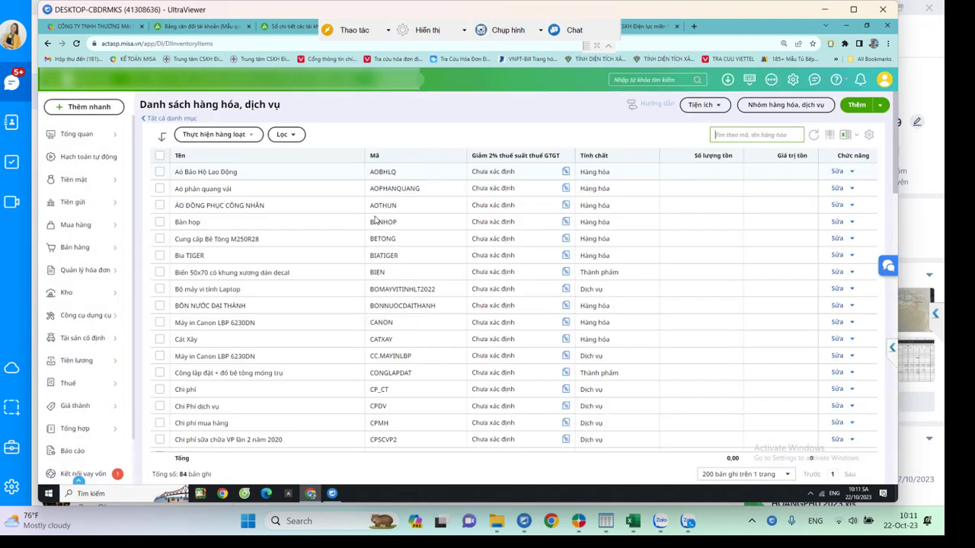
click(857, 106)
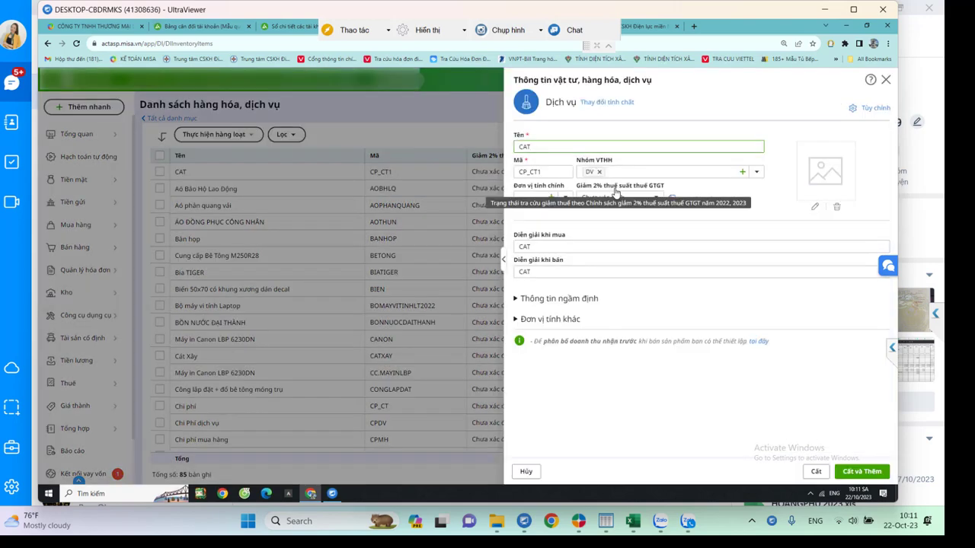
key(BackSpace)
key(BackSpace)
key(BackSpace)
text(Cát đen)
key(Tab)
text(CATDEN)
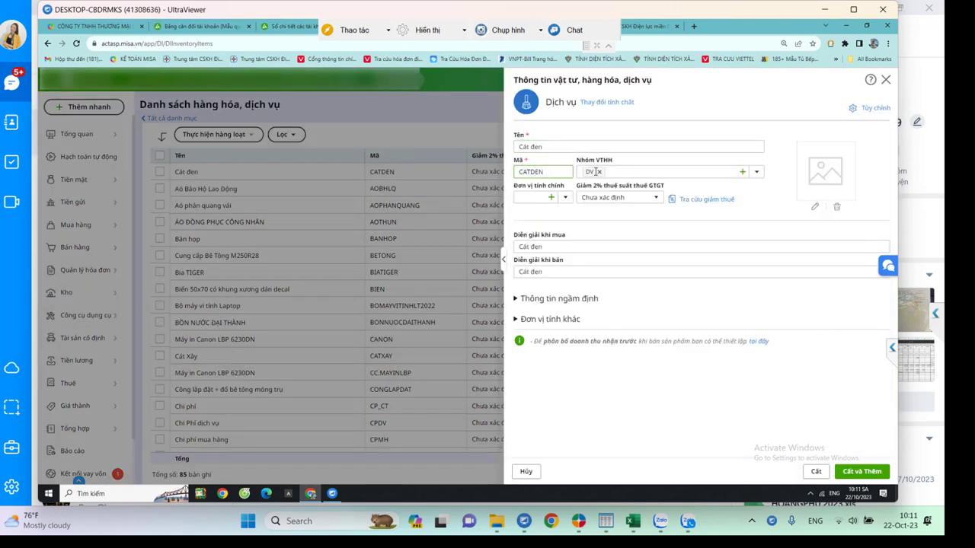
Assign the Cát đen item to the NVL (Nguyên vật liệu) group and set its main unit to m3
click(598, 172)
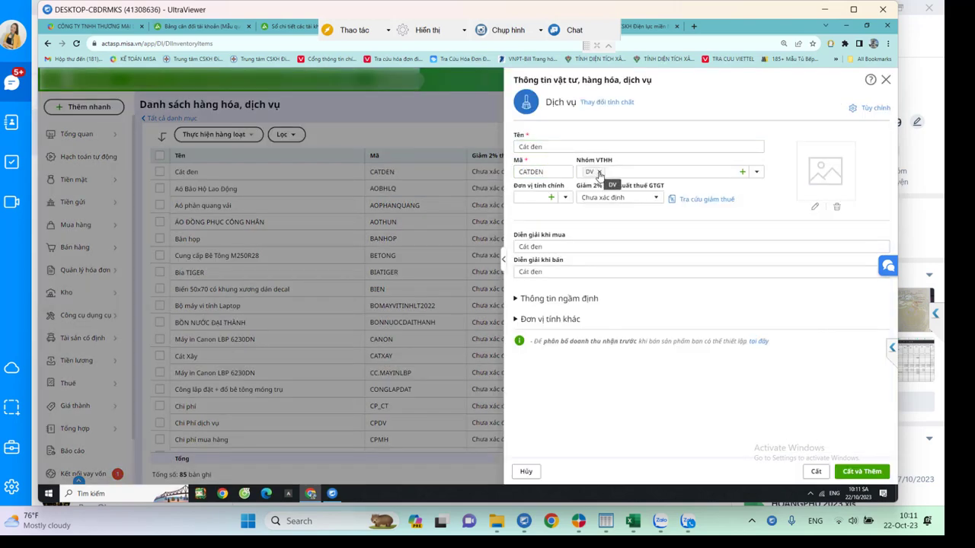
click(756, 172)
click(602, 252)
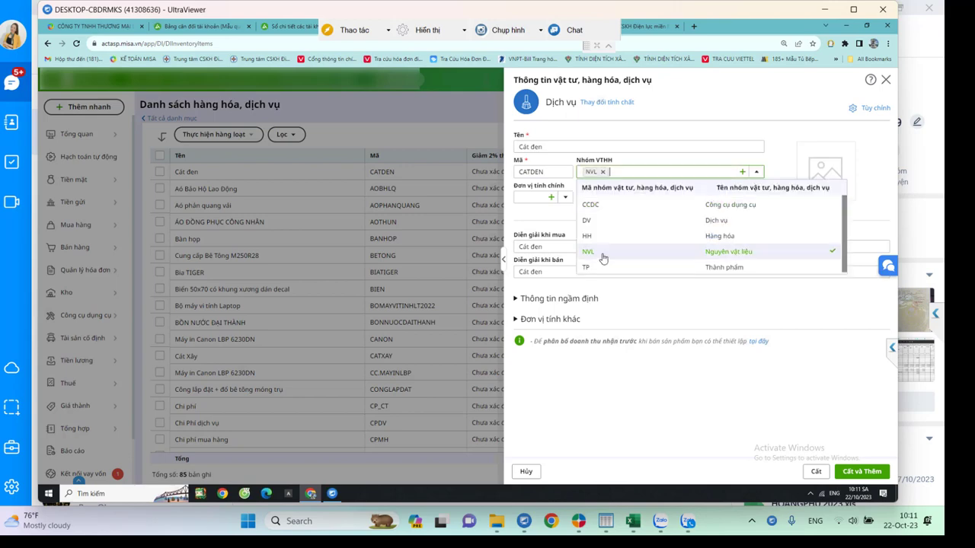
click(565, 199)
text(m)
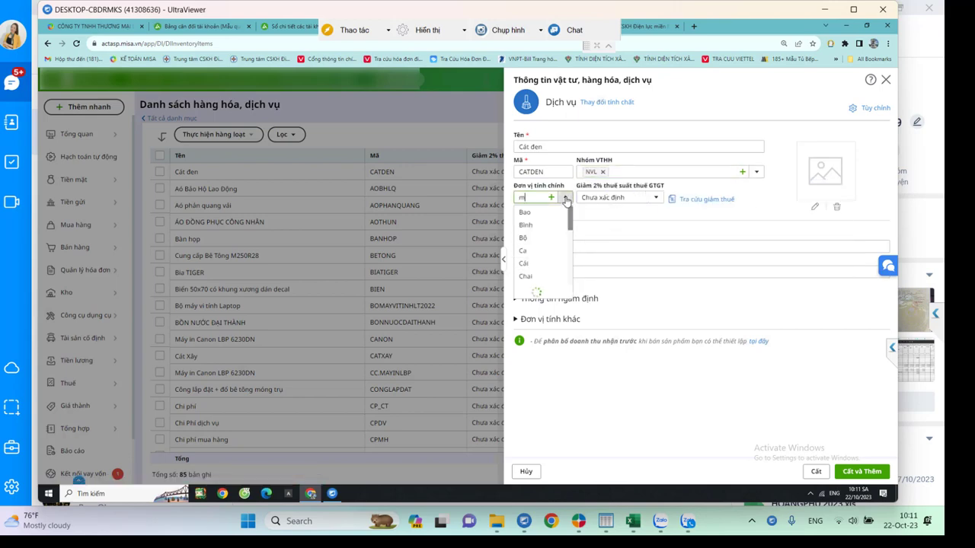
text(3)
key(Return)
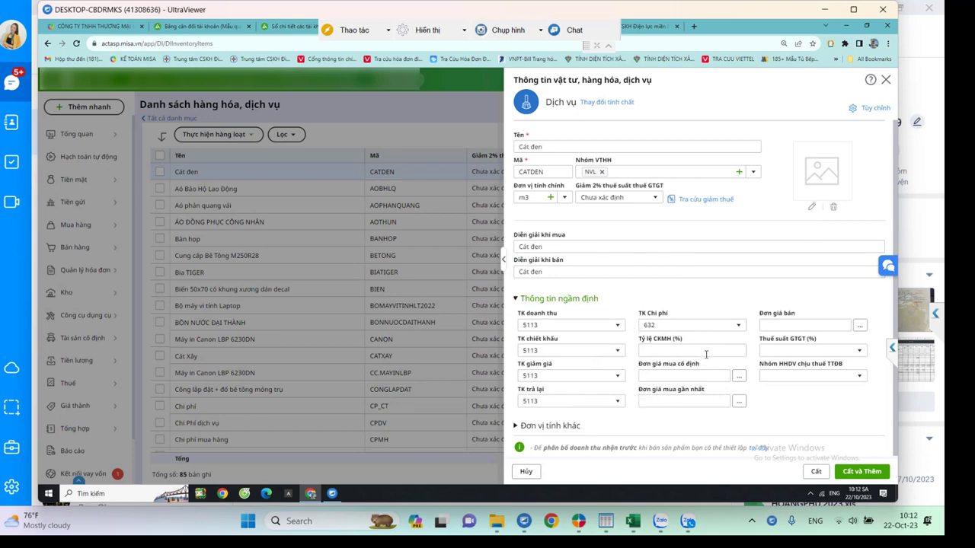
Change the item's nature to Nguyên vật liệu and set its default warehouse to 152
click(642, 109)
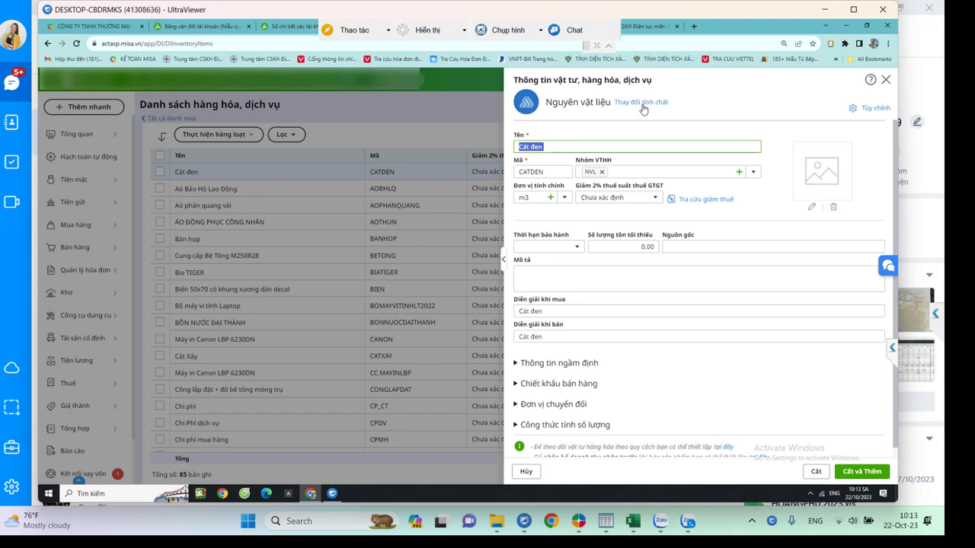
scroll(642, 348, down, 1)
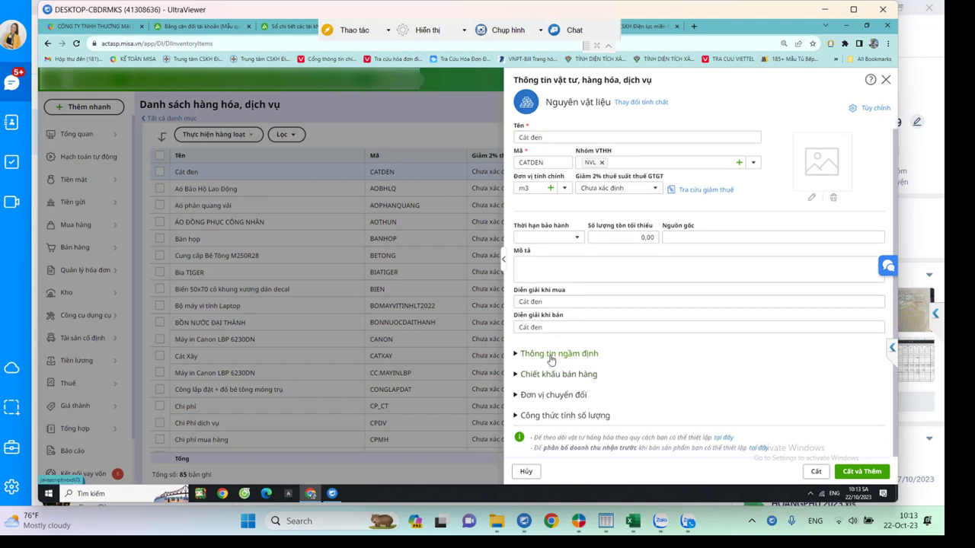
click(551, 355)
click(565, 380)
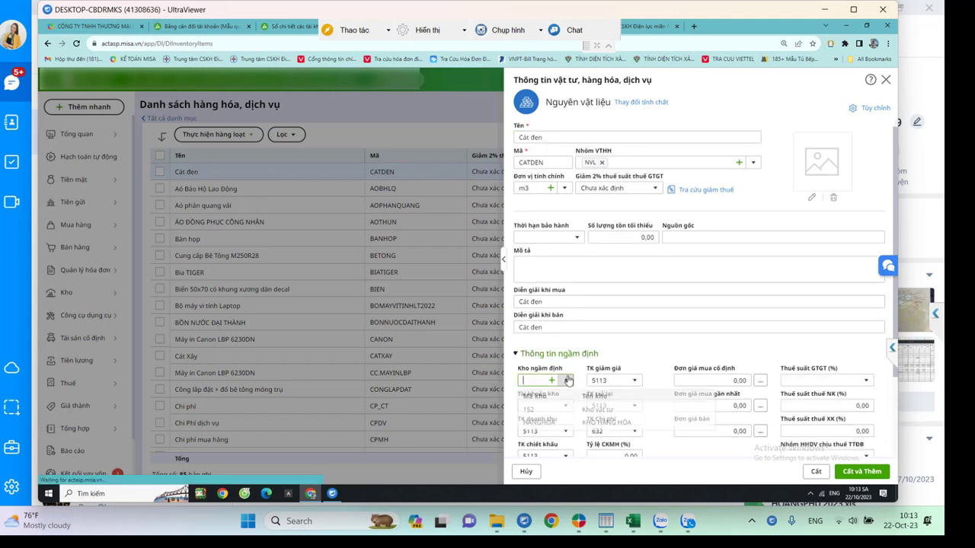
click(550, 407)
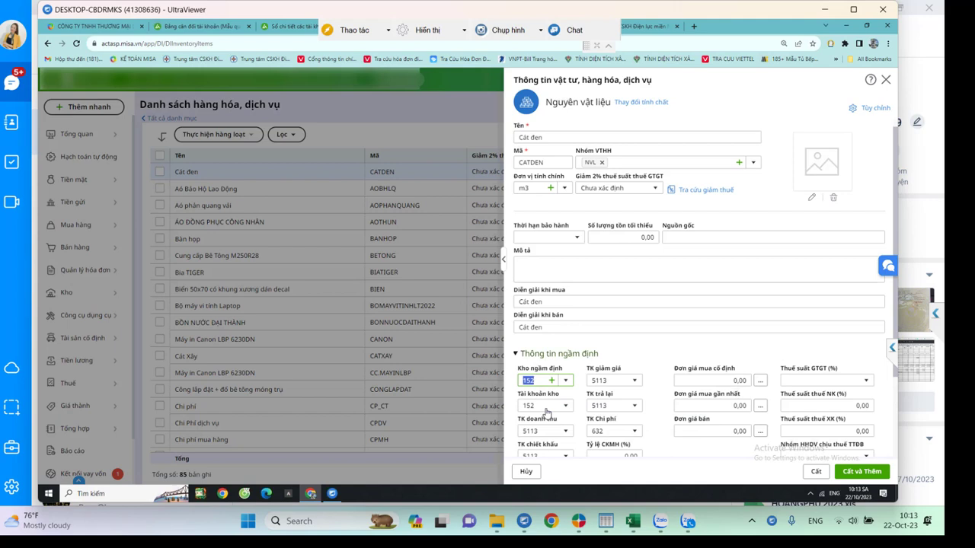
Set the item's default cost account (TK Chi phí) to 154 and save the item
click(603, 431)
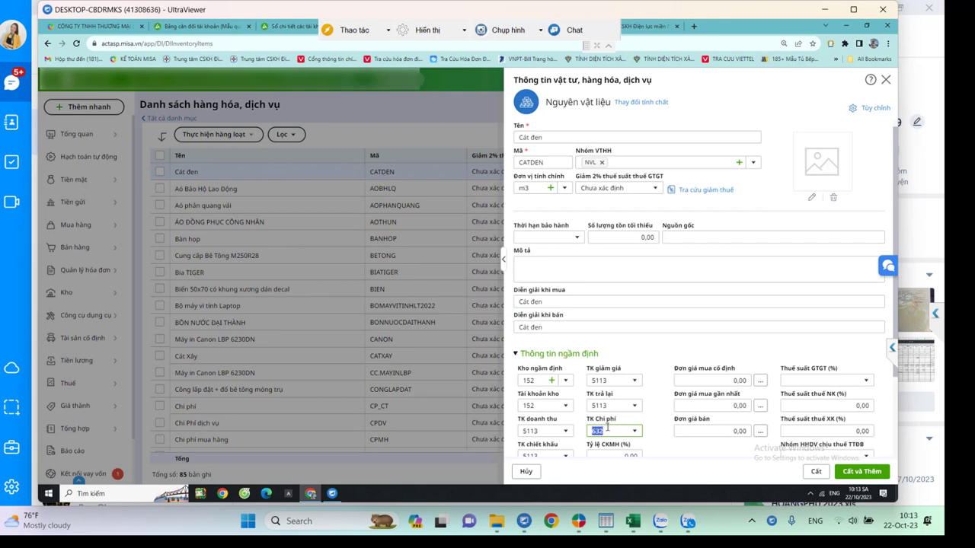
text(154)
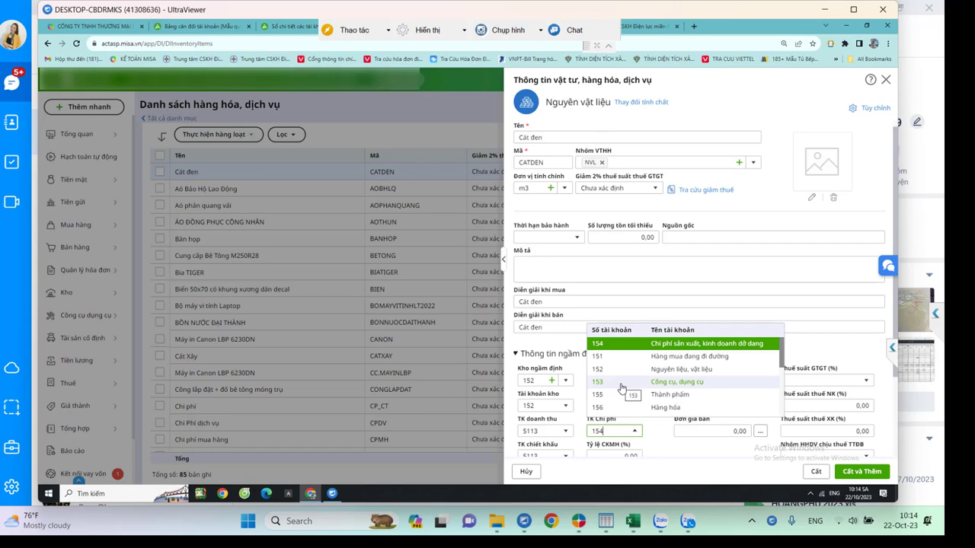
click(624, 344)
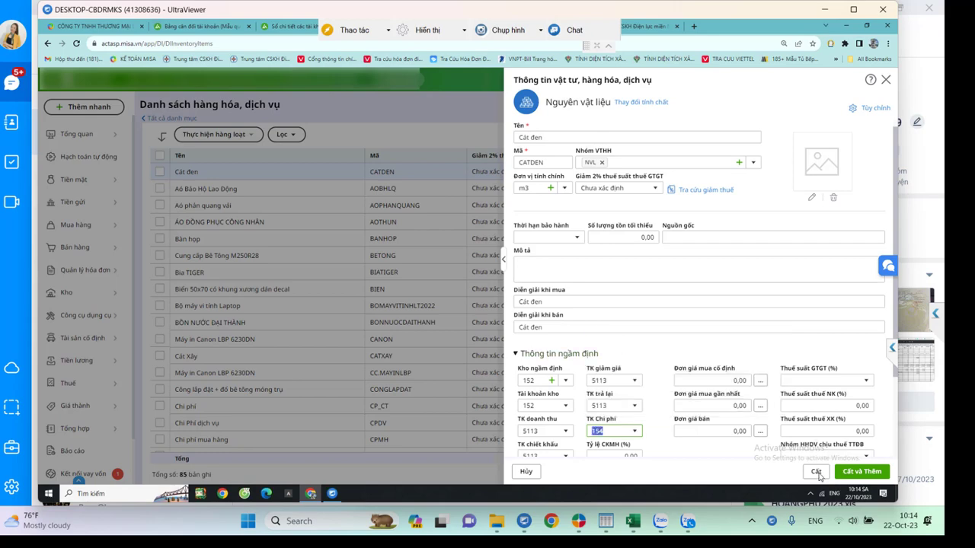
click(816, 472)
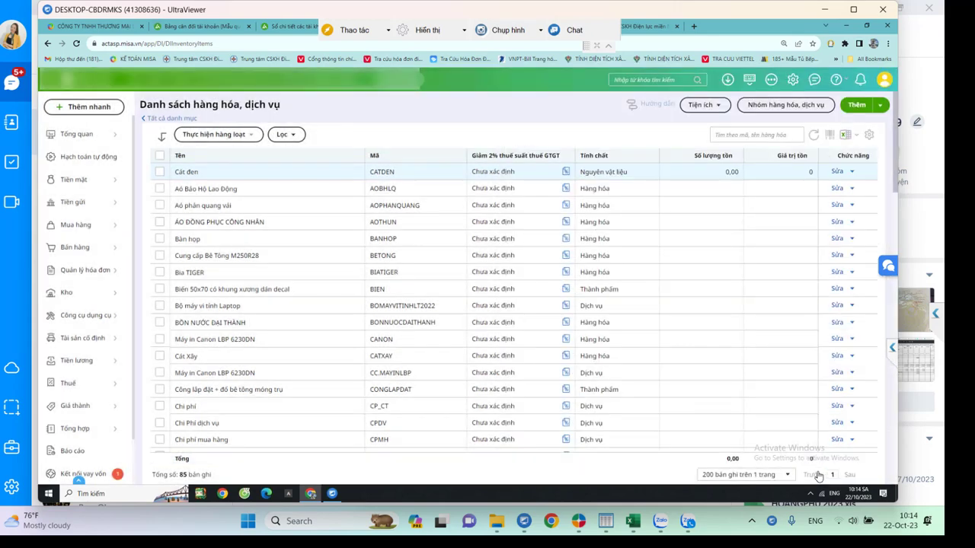
Duplicate the Cát đen item as Cát vàng with code CATVANG and save it
click(851, 172)
click(822, 185)
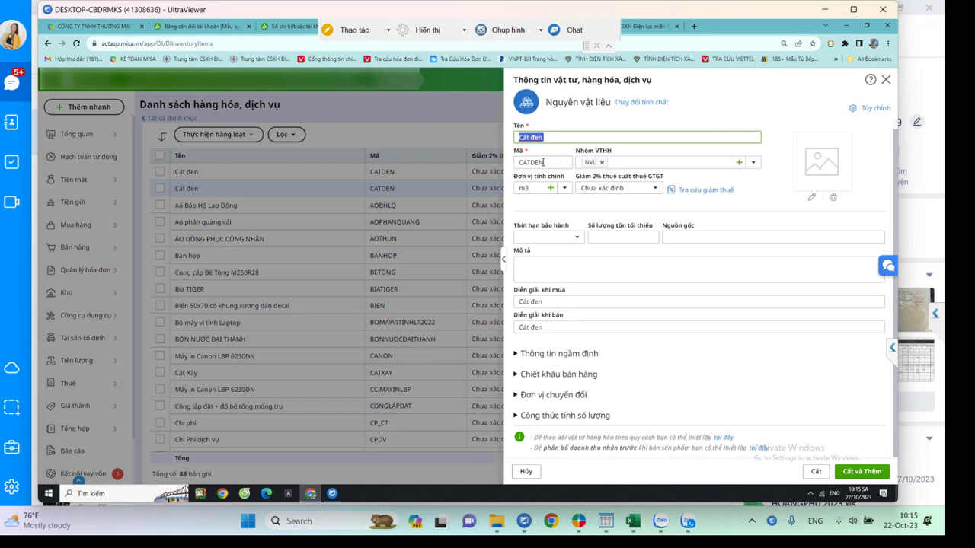
key(ctrl+s)
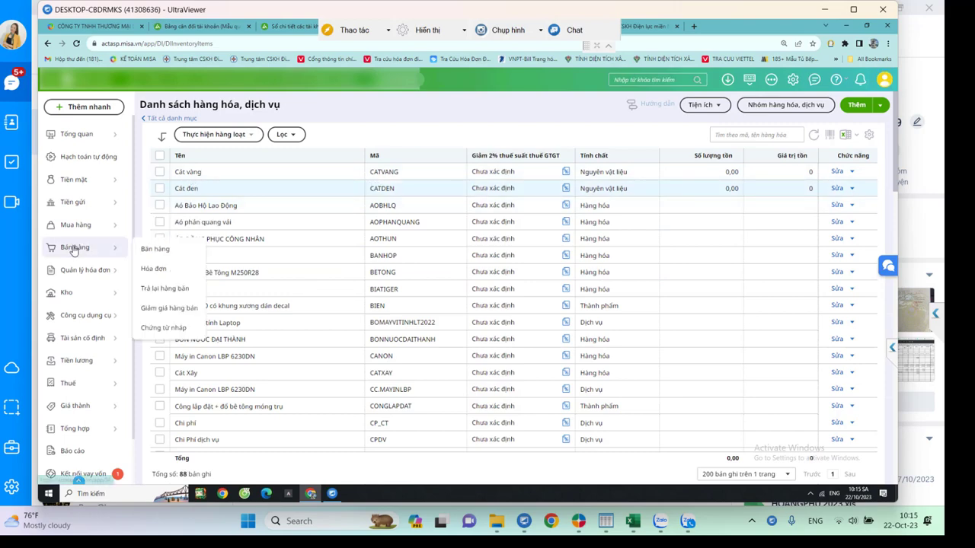
On a goods purchase voucher listing CATDEN and CATVANG, assign cost item NVLTT to the CATDEN line and open its Công trình choices
mouse_move(79, 230)
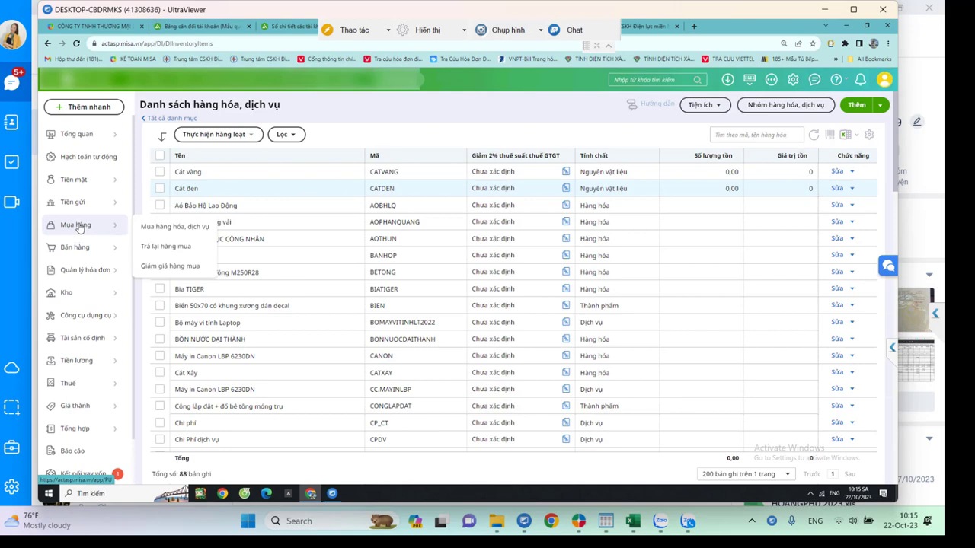
click(175, 226)
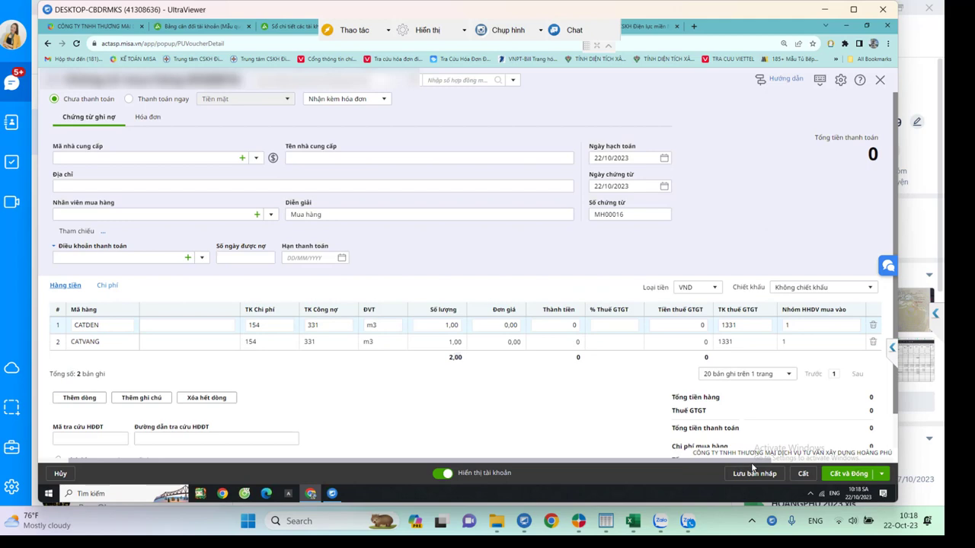
click(801, 325)
text(nvl)
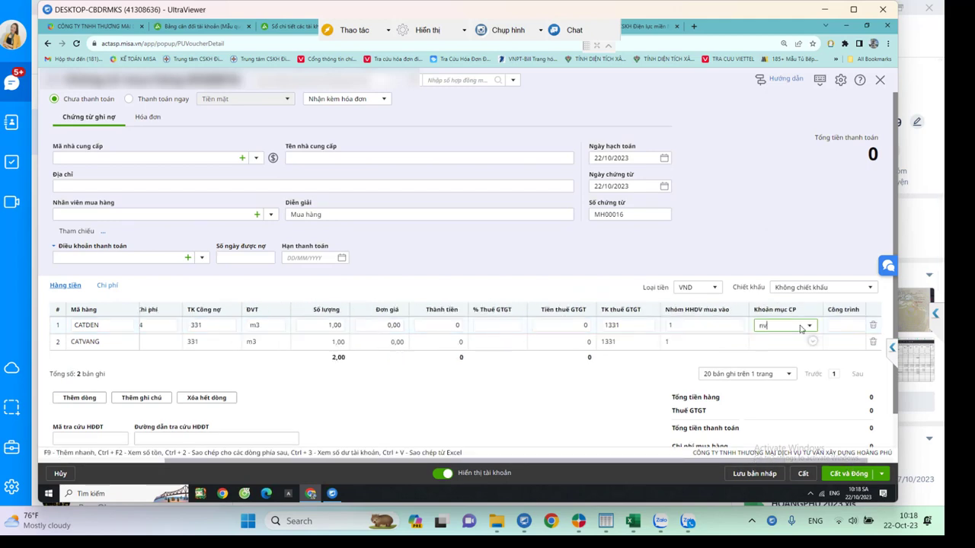
key(Tab)
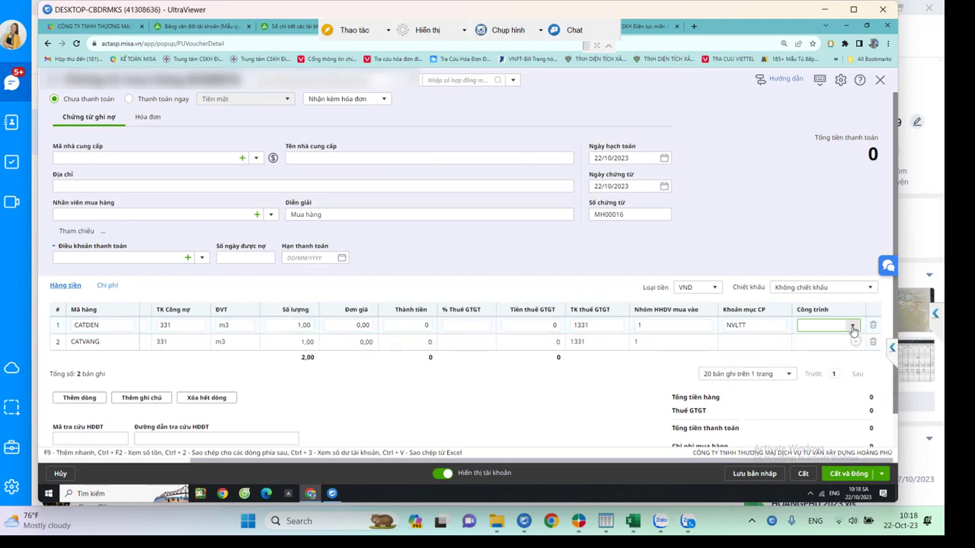
click(851, 327)
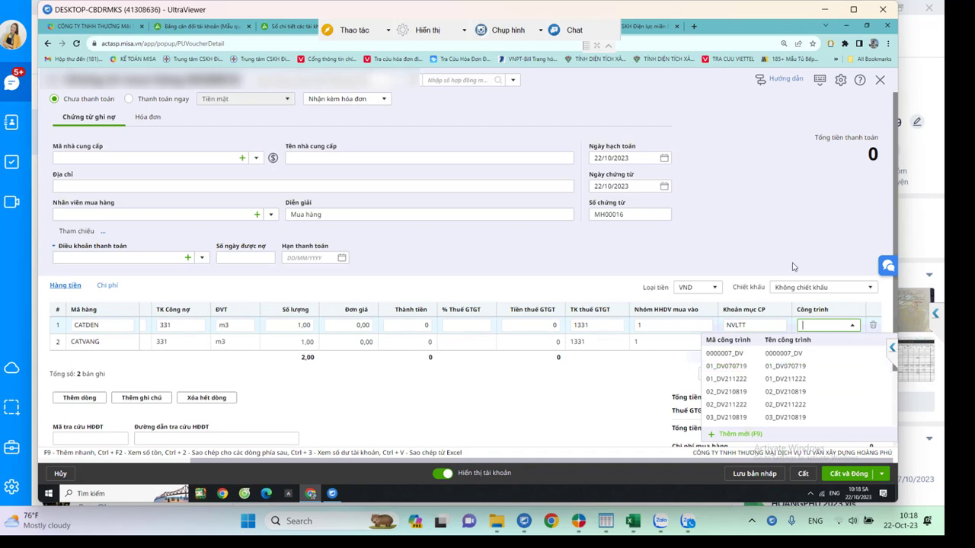